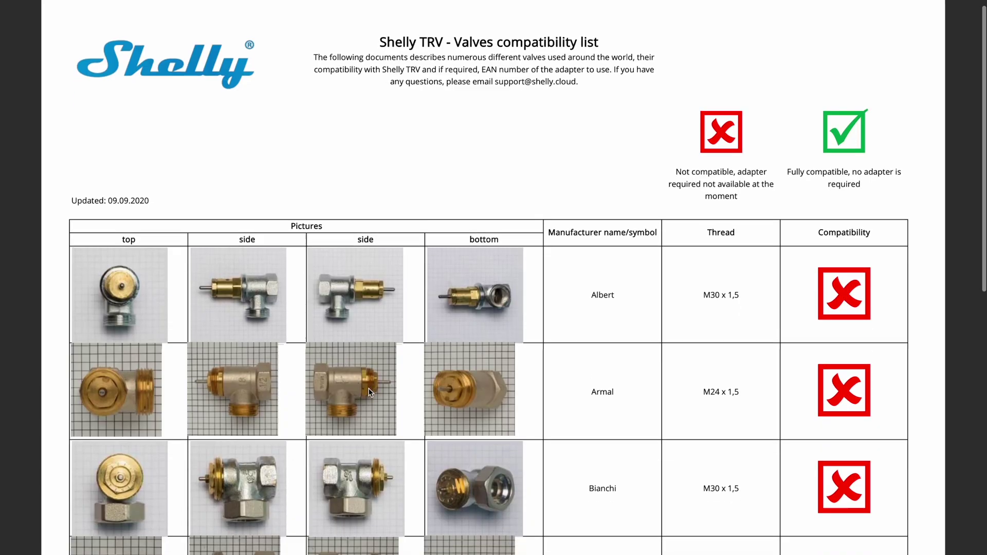
# Scroll the Shelly app down to the Add Device screen listing rooms and the TRV
pyautogui.scroll(-8, 368, 393)
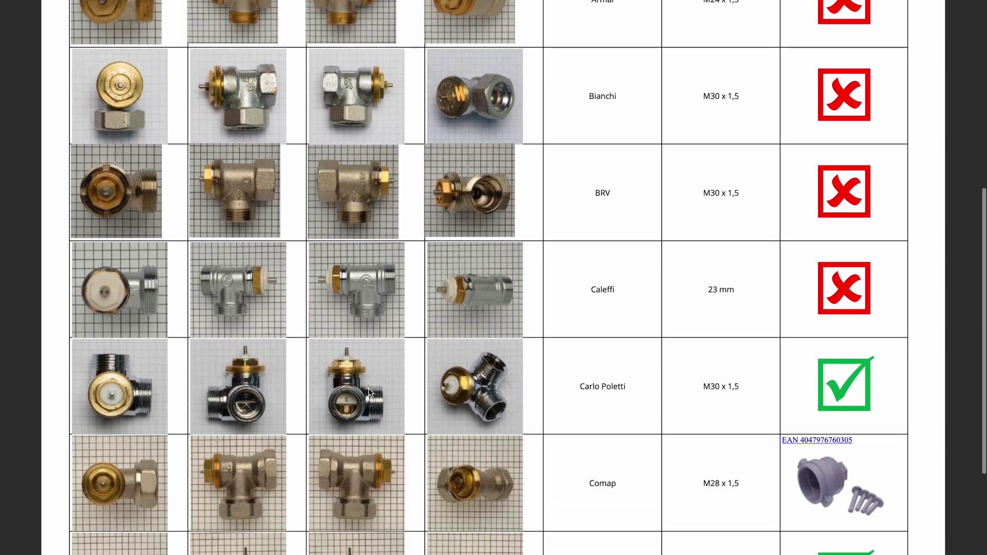
pyautogui.scroll(-5, 369, 393)
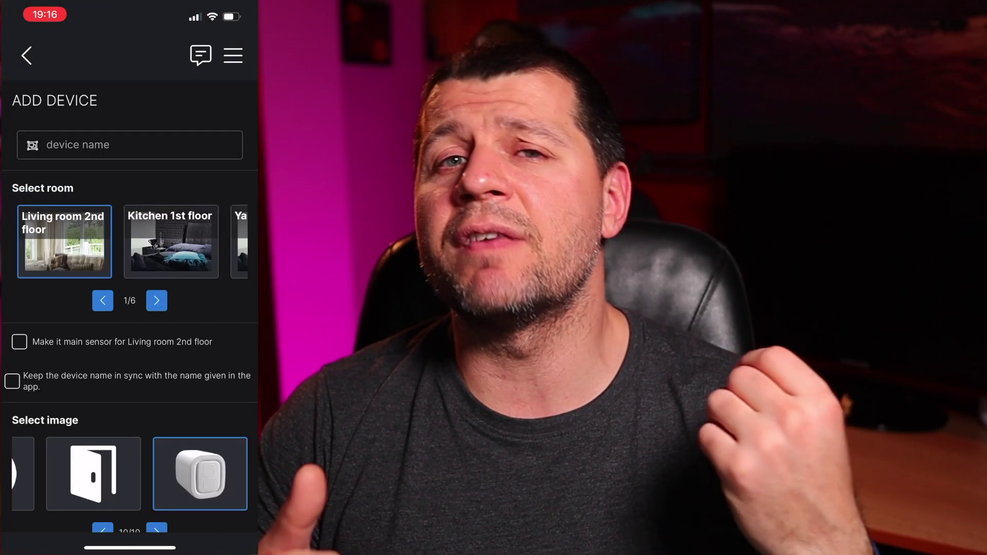
# Enter 'Shelly TRV' as the new device's name in the Shelly app
pyautogui.click(128, 144)
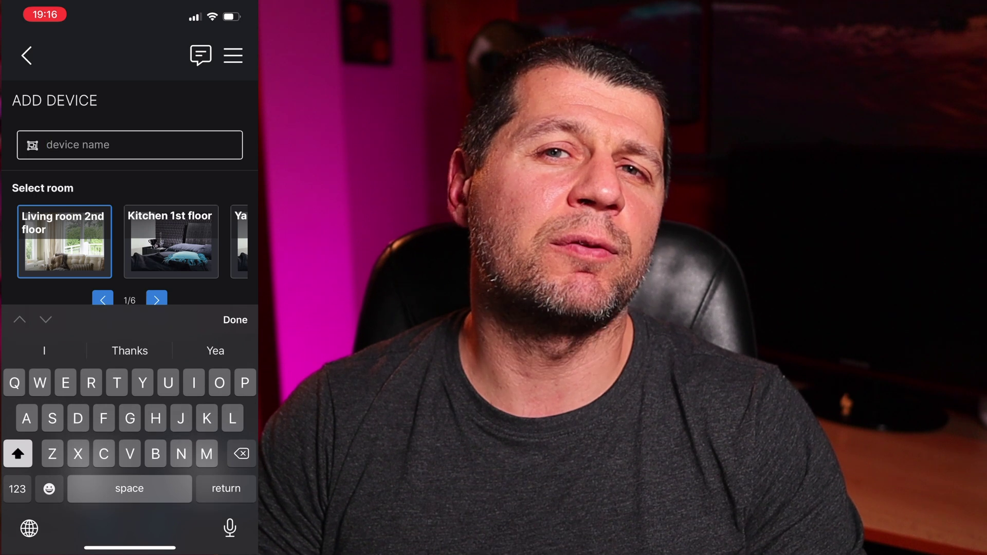
pyautogui.write('Shelly T')
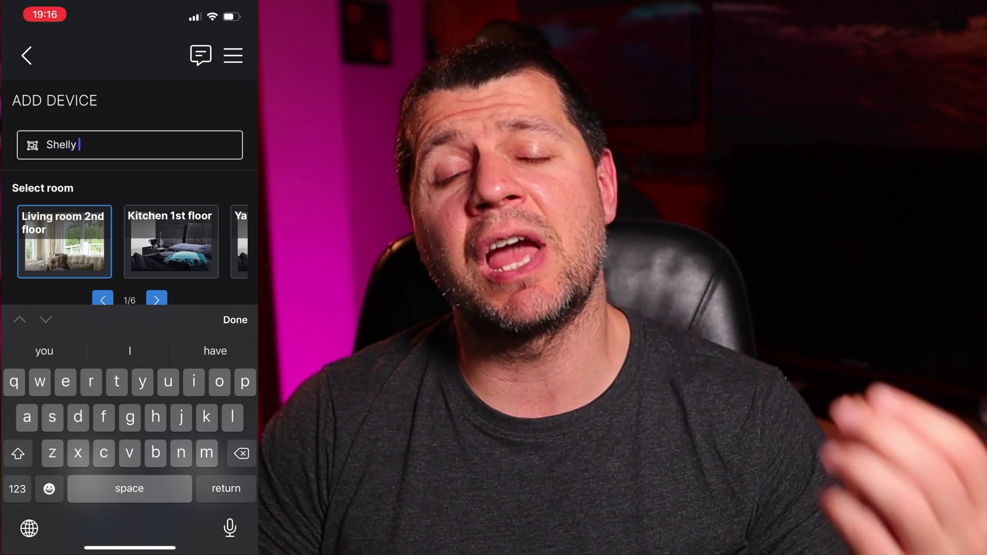
pyautogui.write('R')
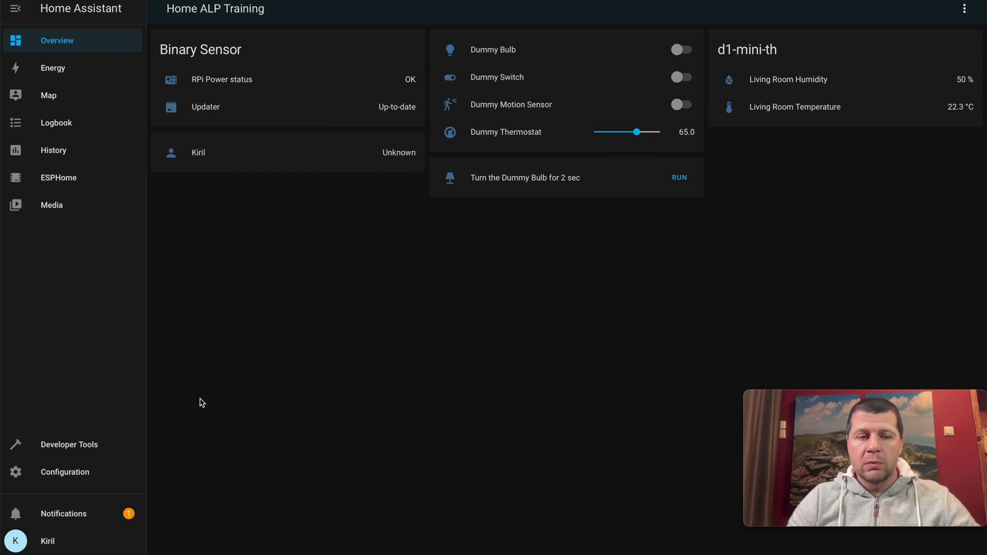
# Search 'she' in Add Integration and pick Shelly as another instance, reaching the Host field
pyautogui.click(90, 480)
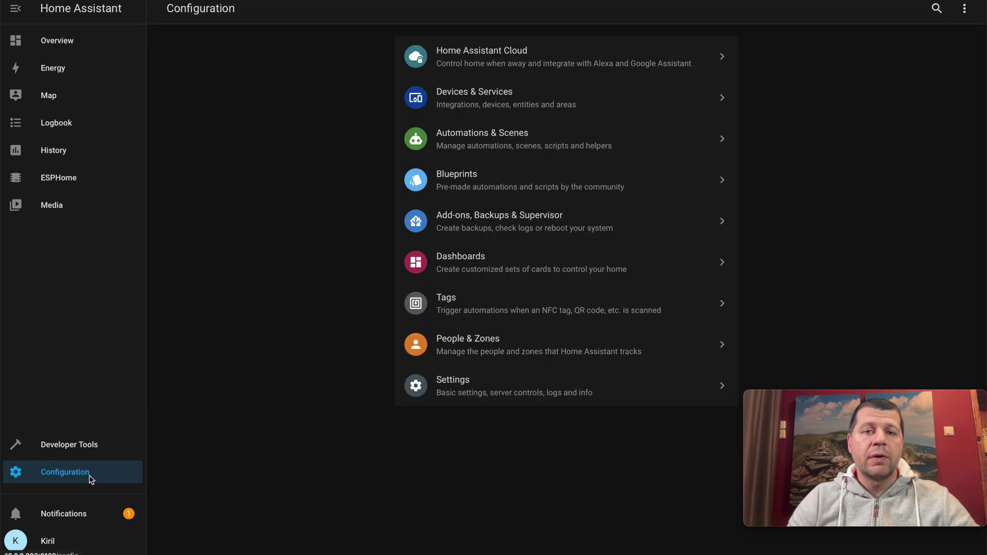
pyautogui.click(509, 106)
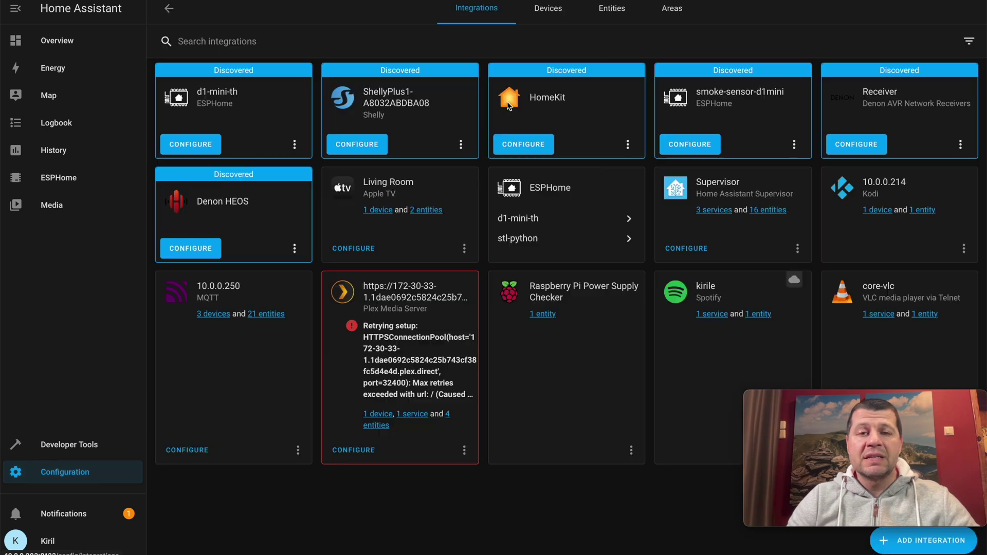
pyautogui.click(909, 547)
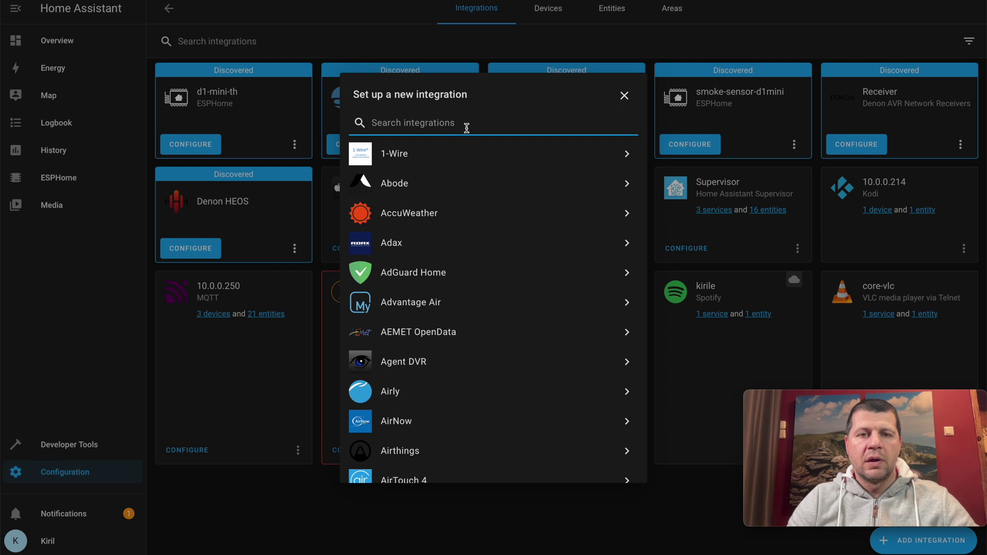
pyautogui.write('she')
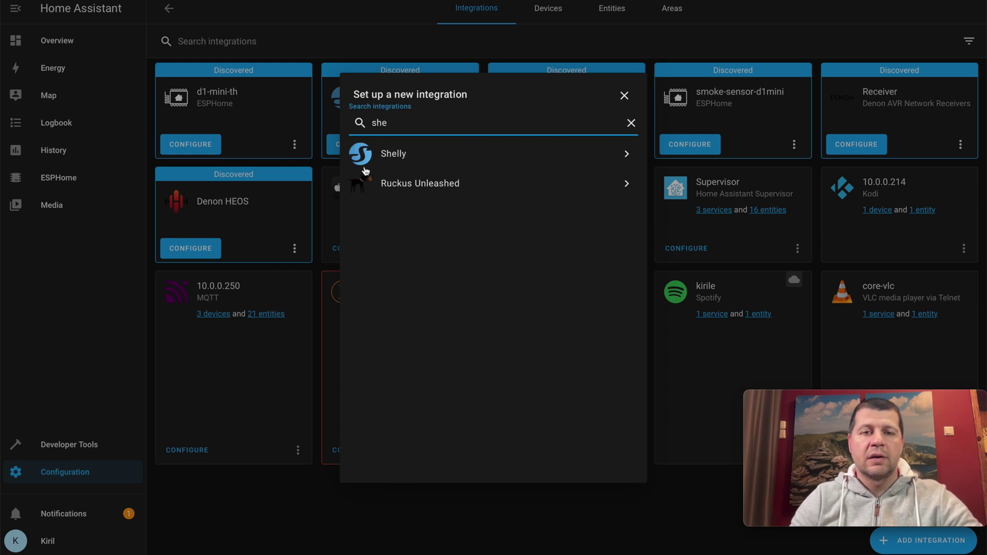
pyautogui.click(364, 167)
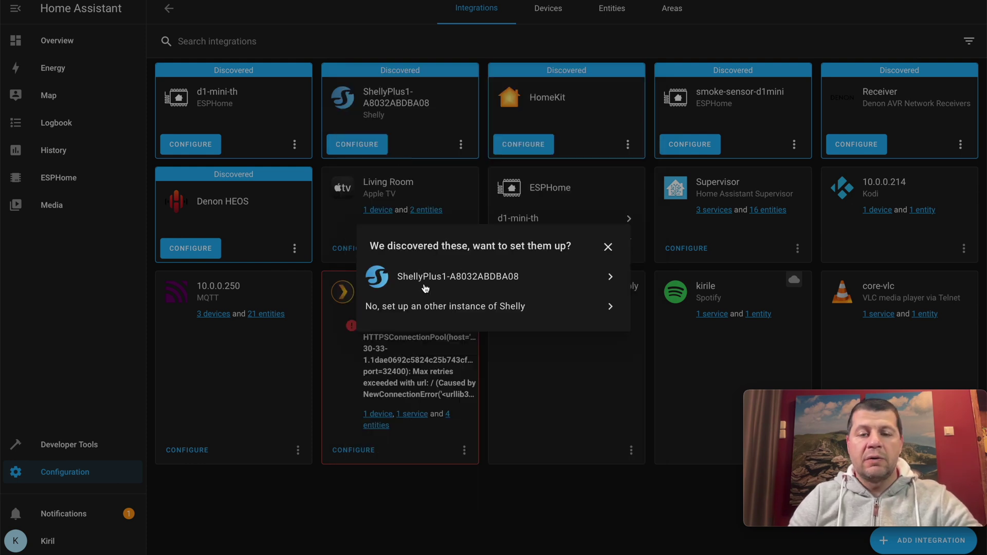
pyautogui.click(440, 306)
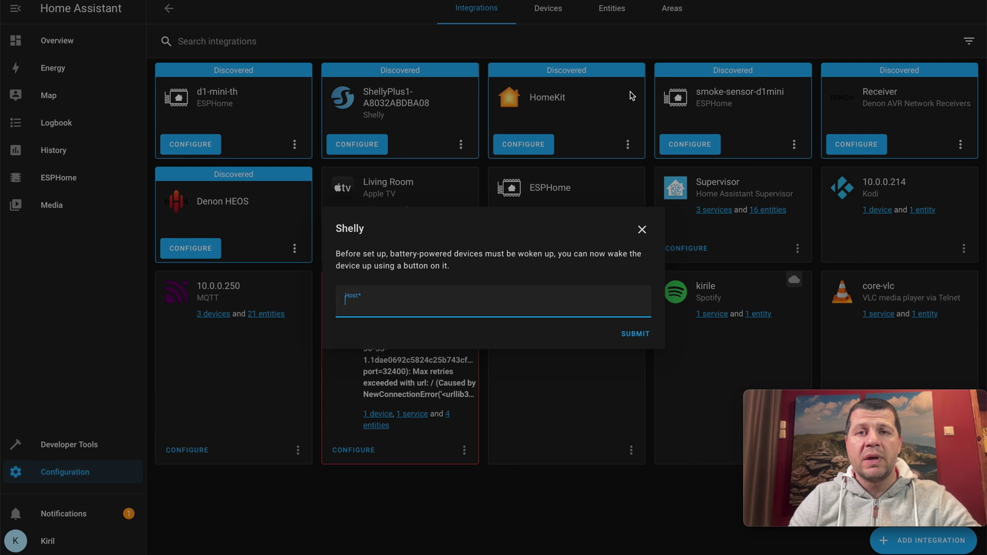
pyautogui.click(386, 294)
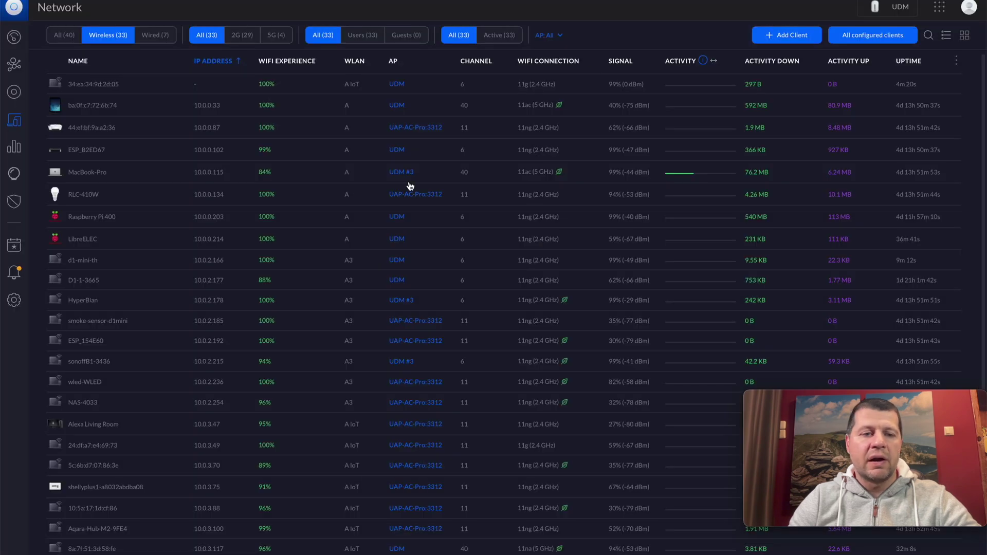
# Copy the shellytrv client's IP 10.0.3.152 from UniFi and submit it as the Shelly host
pyautogui.scroll(-5, 254, 335)
pyautogui.scroll(-3, 253, 334)
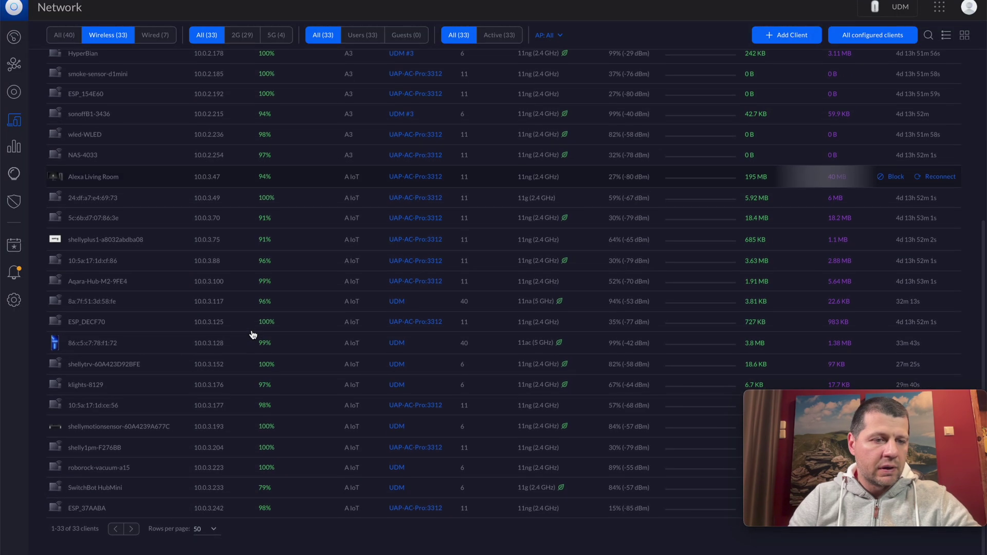
pyautogui.scroll(1, 254, 335)
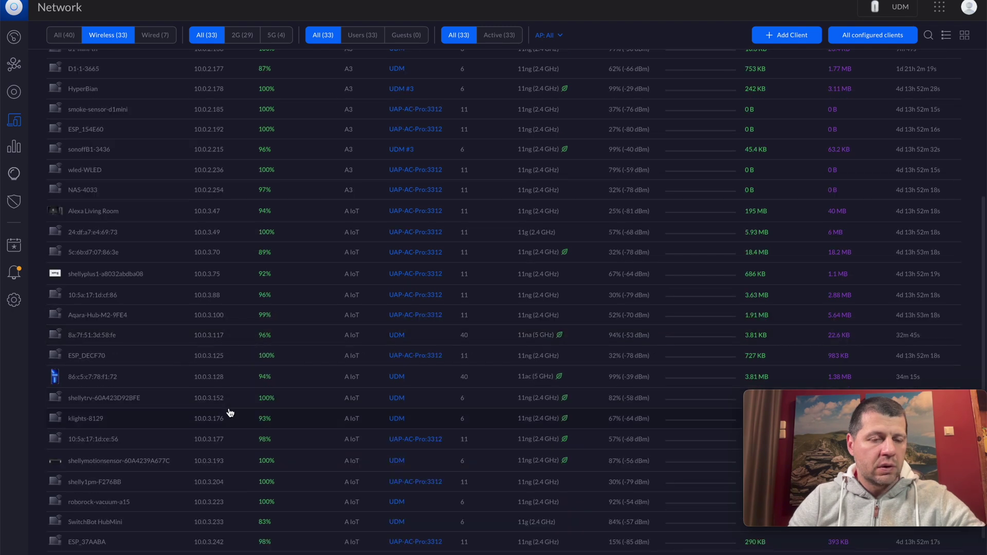
pyautogui.moveTo(227, 404); pyautogui.dragTo(192, 399)
pyautogui.press('super+c')
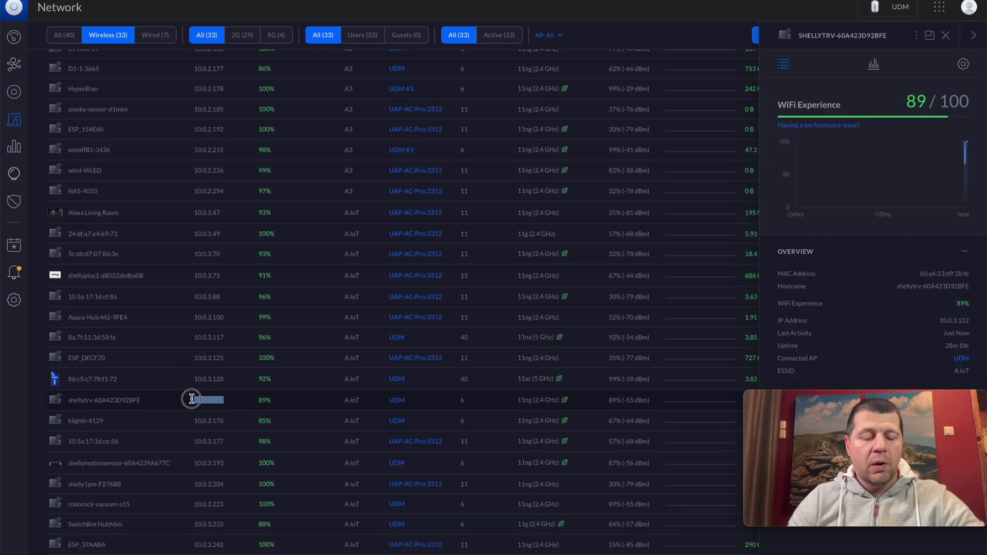
pyautogui.click(191, 399)
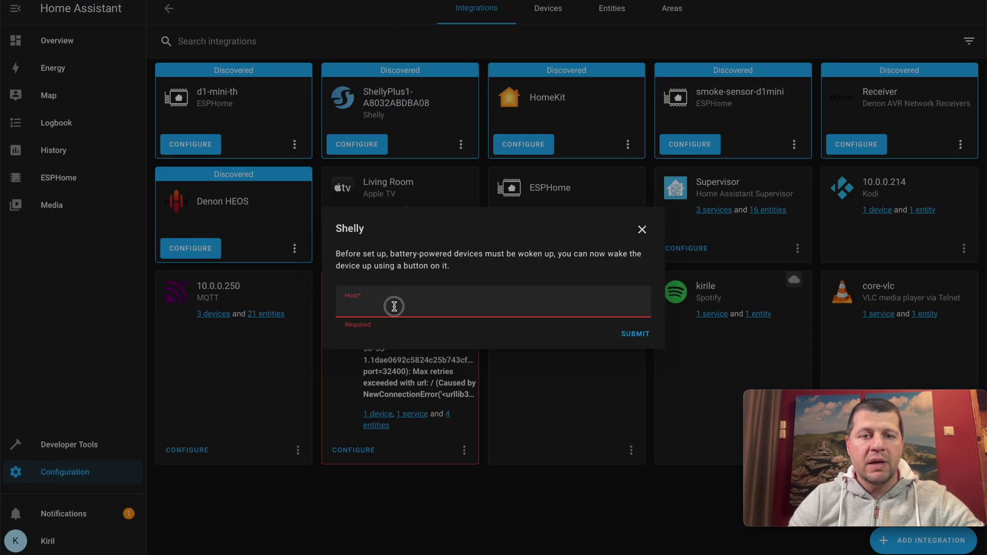
pyautogui.click(394, 306)
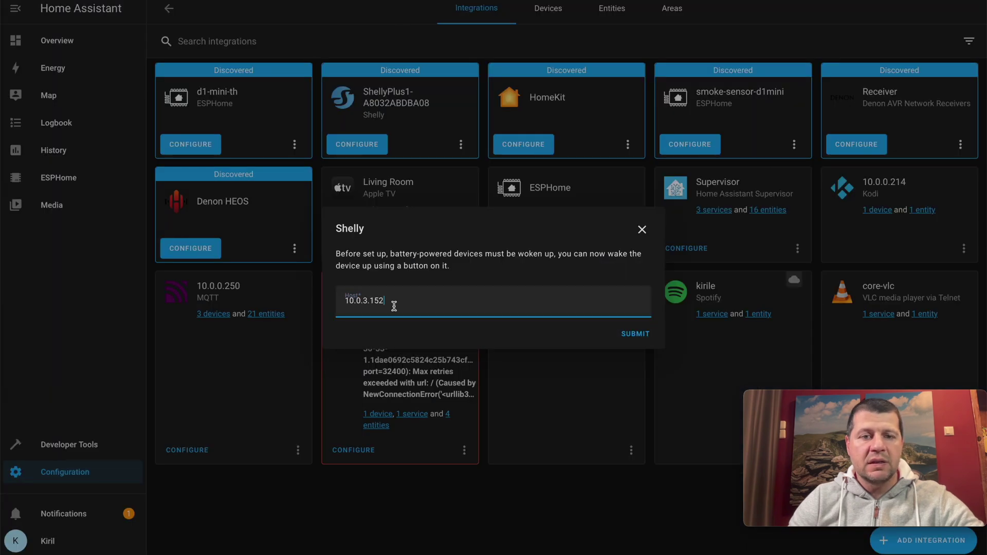
pyautogui.click(635, 335)
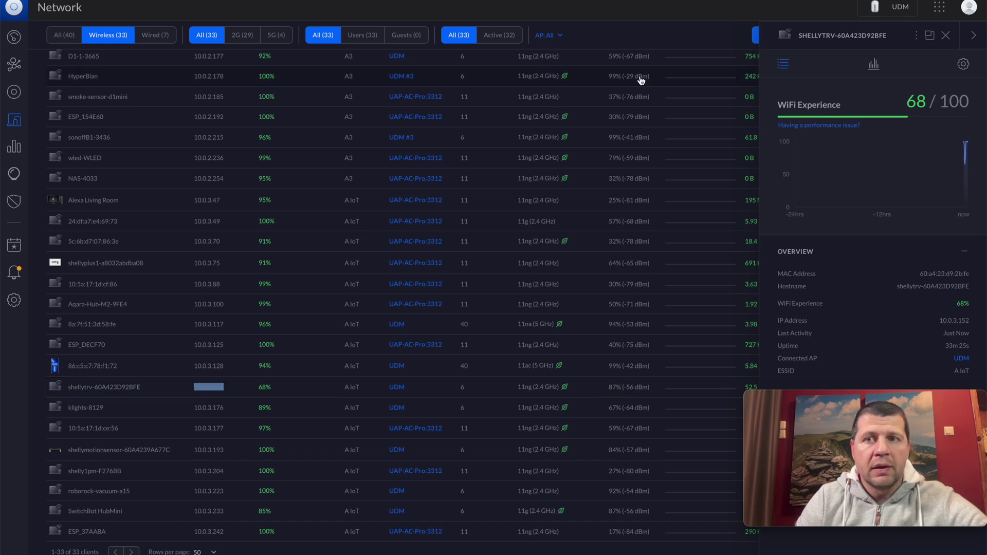
# Load the TRV's web interface at 10.0.3.152 in a new browser tab
pyautogui.click(951, 11)
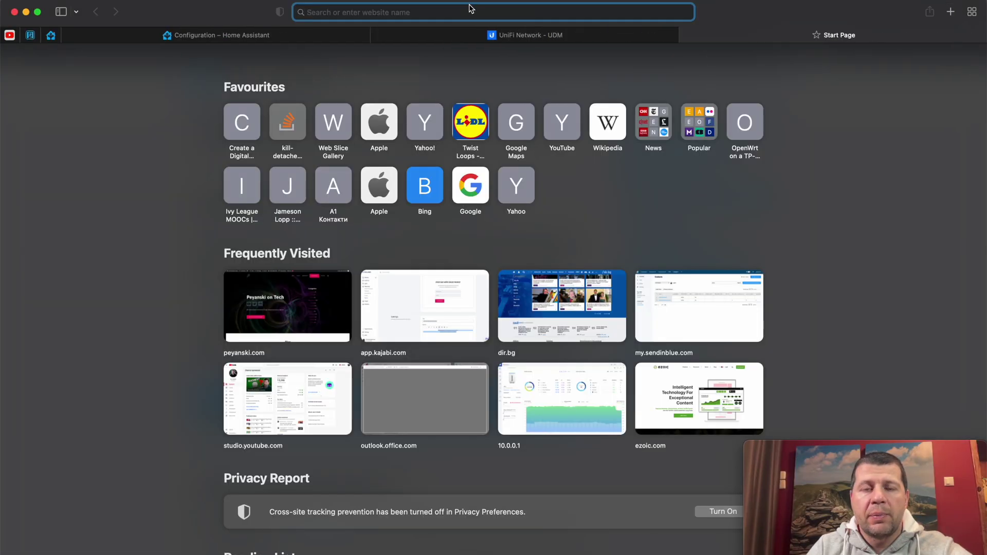
pyautogui.press('super+v')
pyautogui.press('Return')
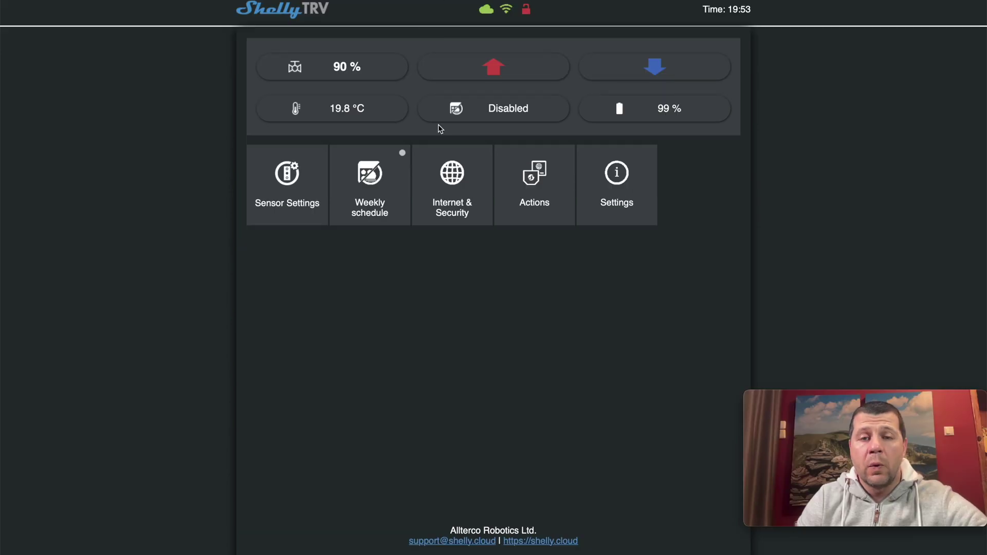
# Enable CoIoT in Internet & Security with a remote address starting '10', and save
pyautogui.click(453, 191)
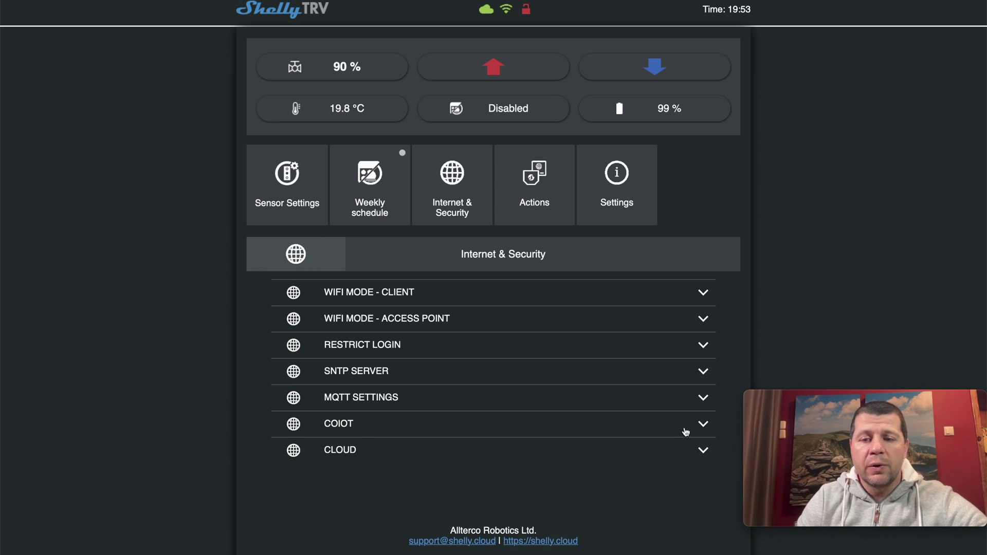
pyautogui.click(703, 425)
pyautogui.click(276, 458)
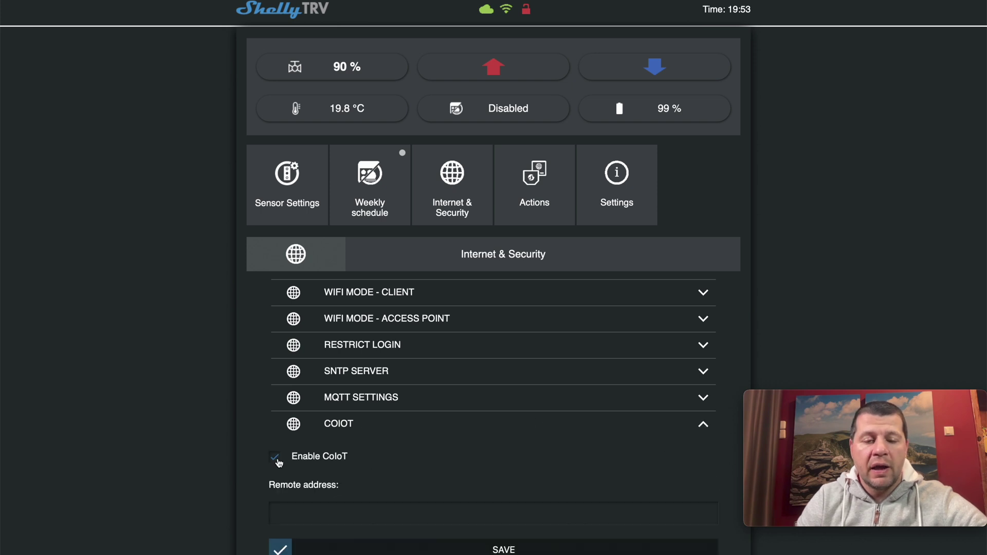
pyautogui.scroll(-2, 335, 478)
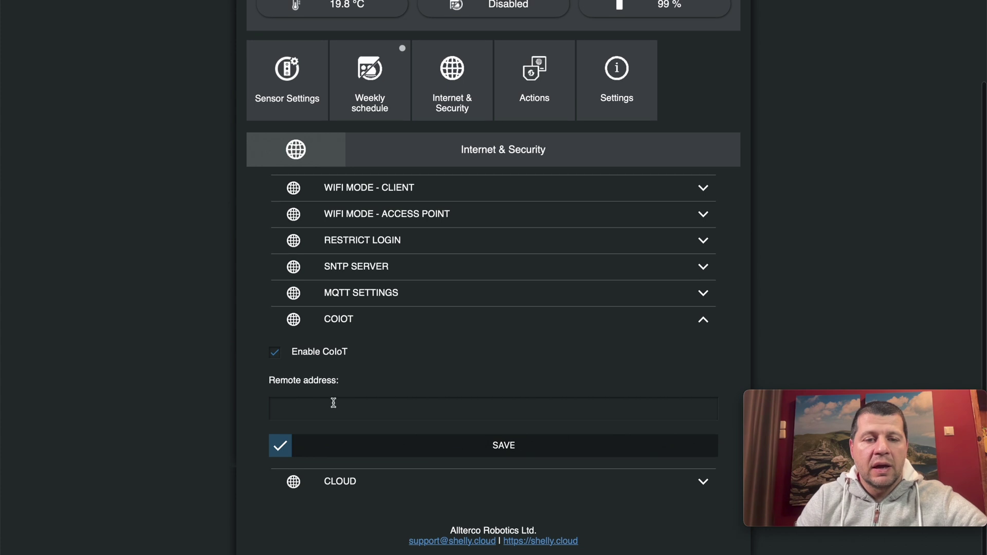
pyautogui.click(334, 402)
pyautogui.write('10.0.0.203:5683')
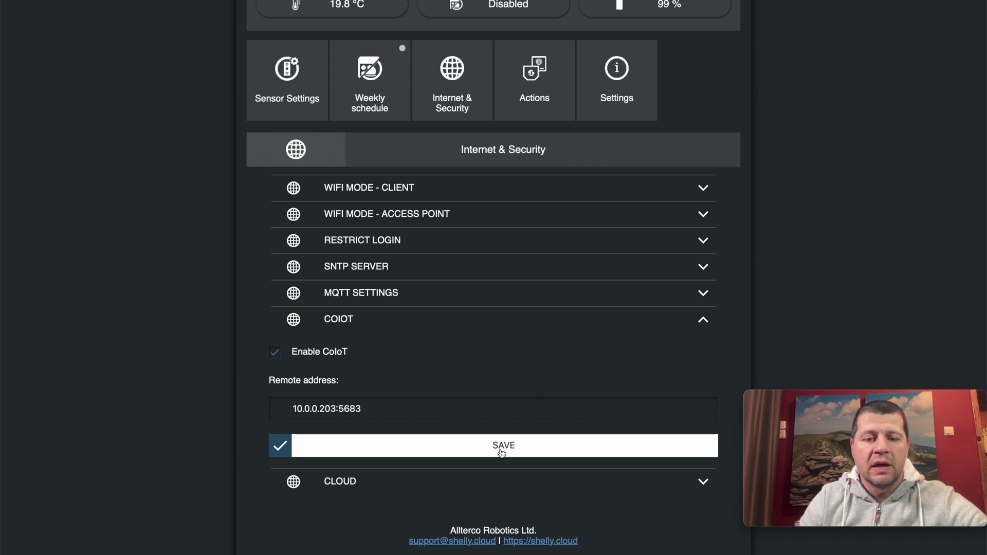
pyautogui.click(502, 451)
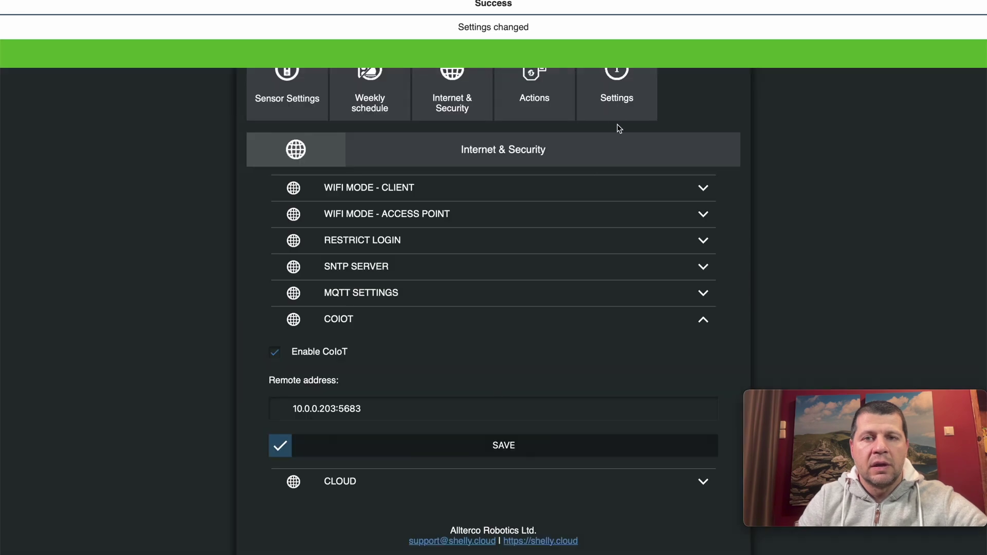
# Reboot the valve from the Device Reboot section of its settings
pyautogui.click(617, 90)
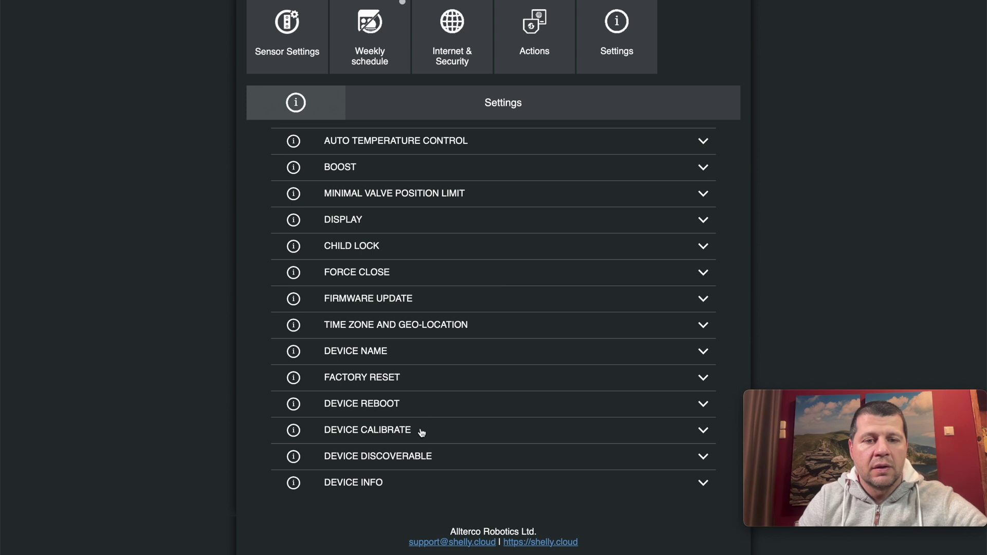
pyautogui.click(366, 405)
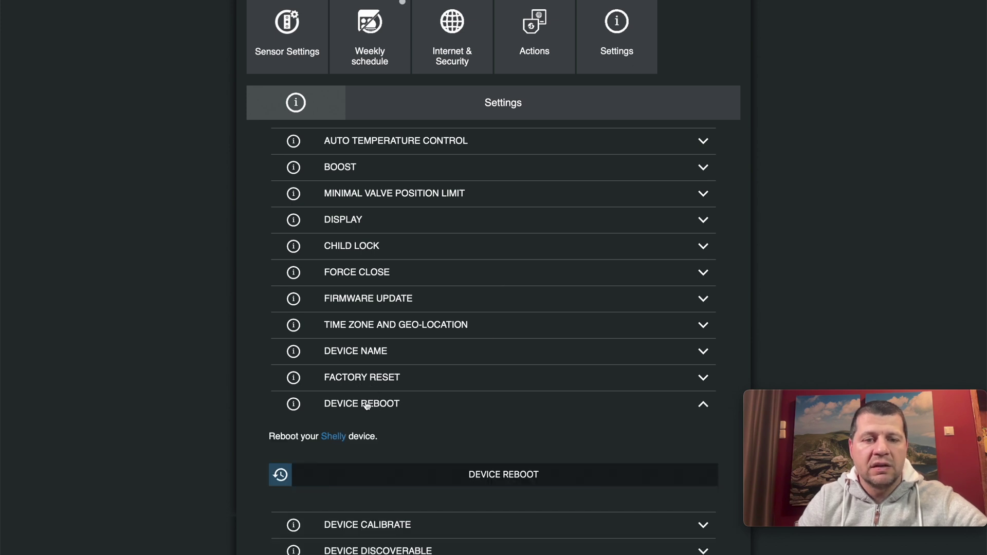
pyautogui.click(414, 474)
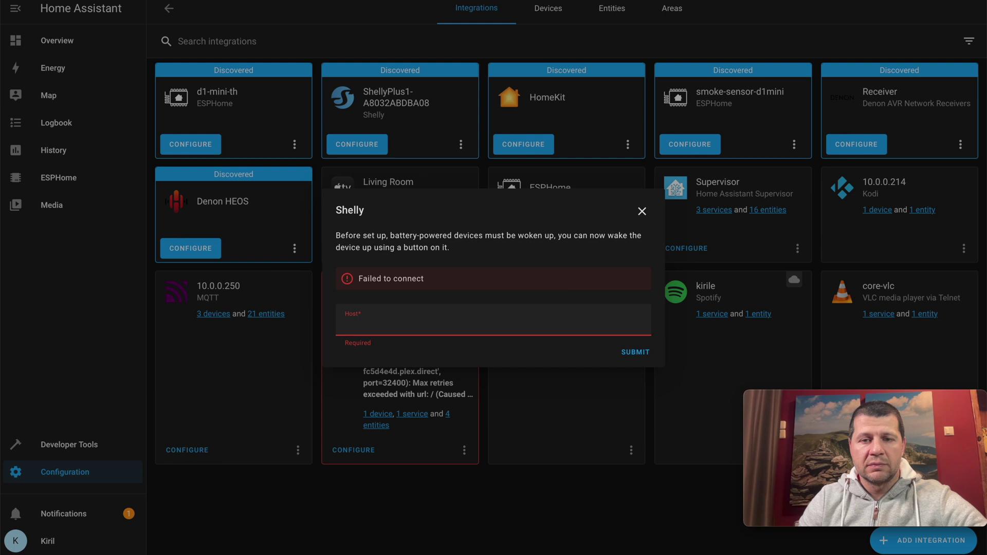
# Submit 10.0.3.152 as host and finish, adding the shellytrv-60A423D92BFE integration
pyautogui.hotkey('ctrl', 'v')
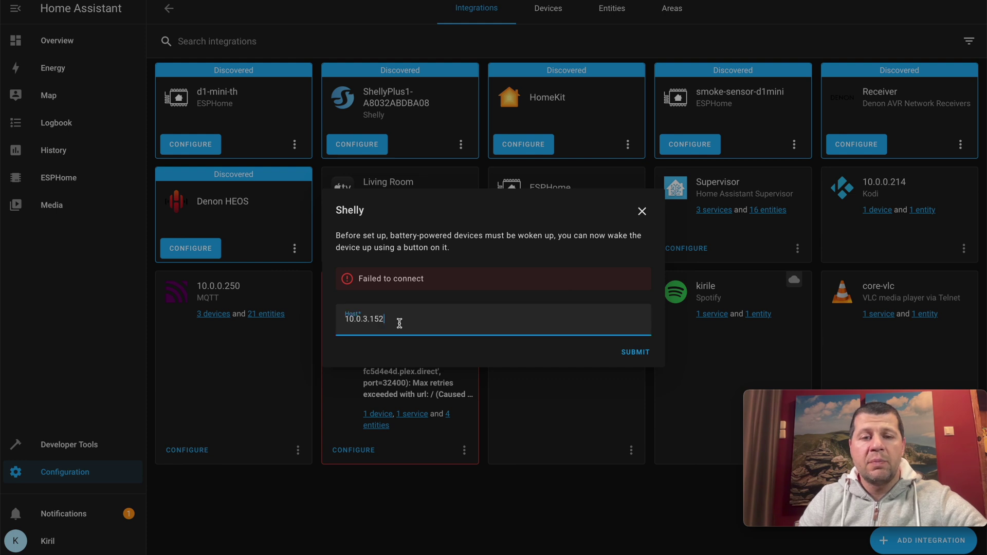
pyautogui.click(633, 355)
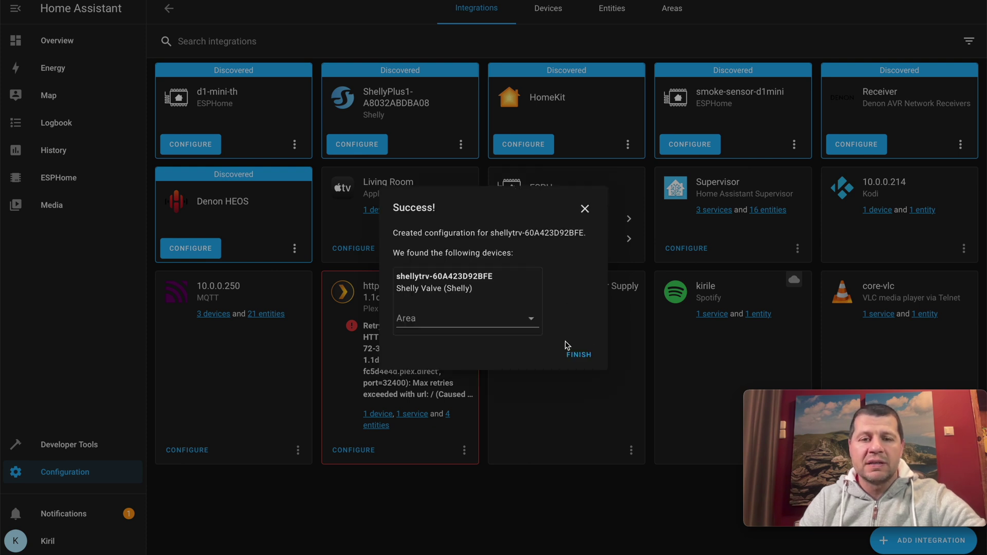
pyautogui.click(581, 358)
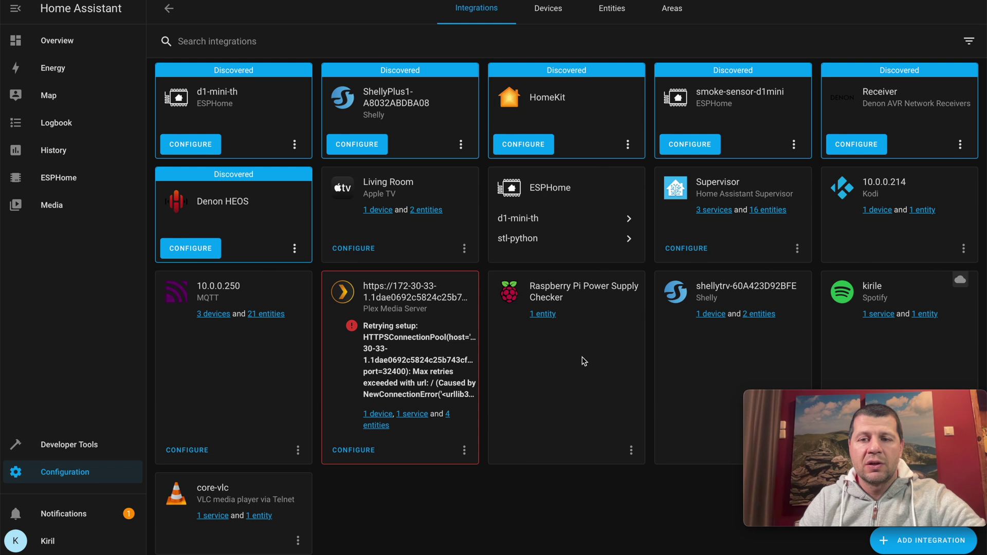
pyautogui.scroll(-1, 589, 354)
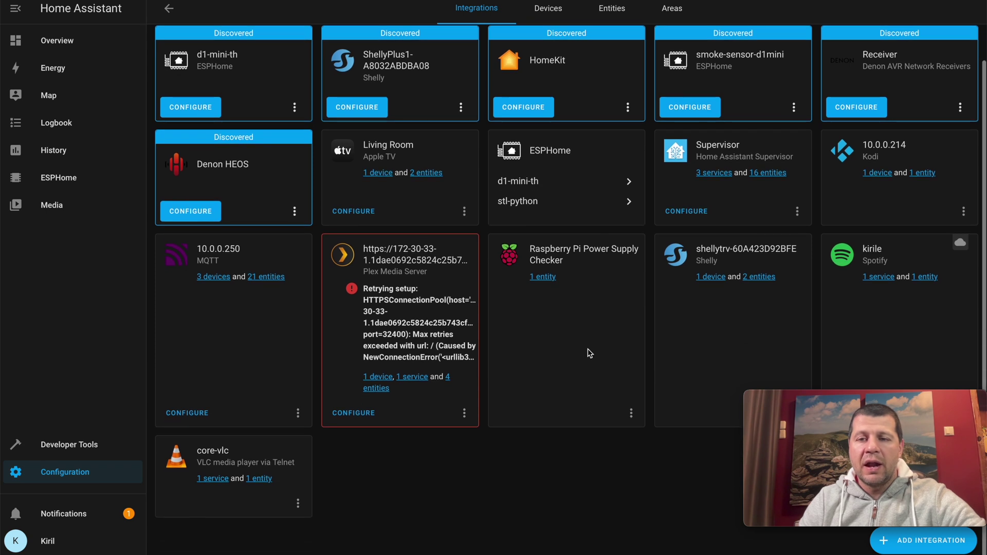
# Add the shellytrv-60A423D92BFE thermostat card to the Lovelace Overview dashboard from its device page
pyautogui.click(714, 282)
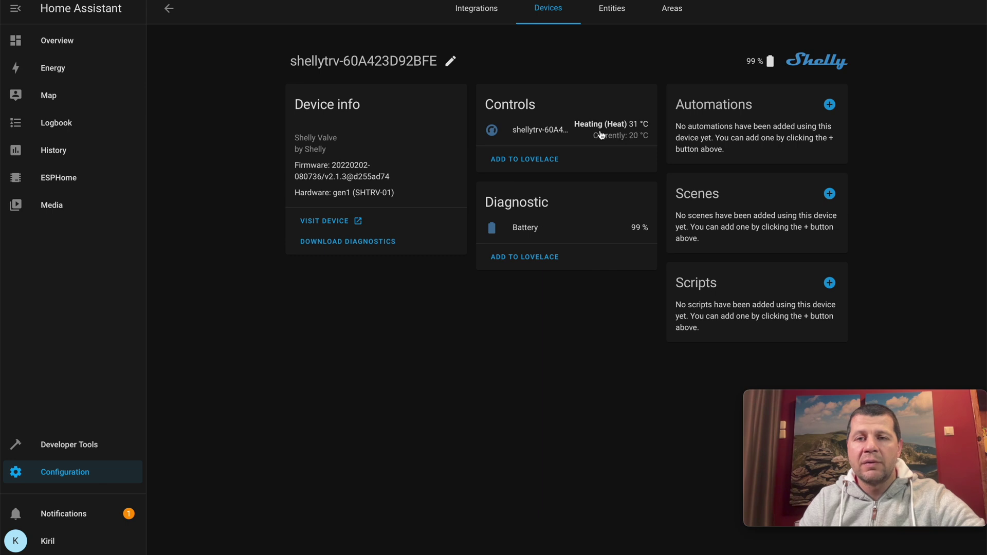
pyautogui.click(533, 163)
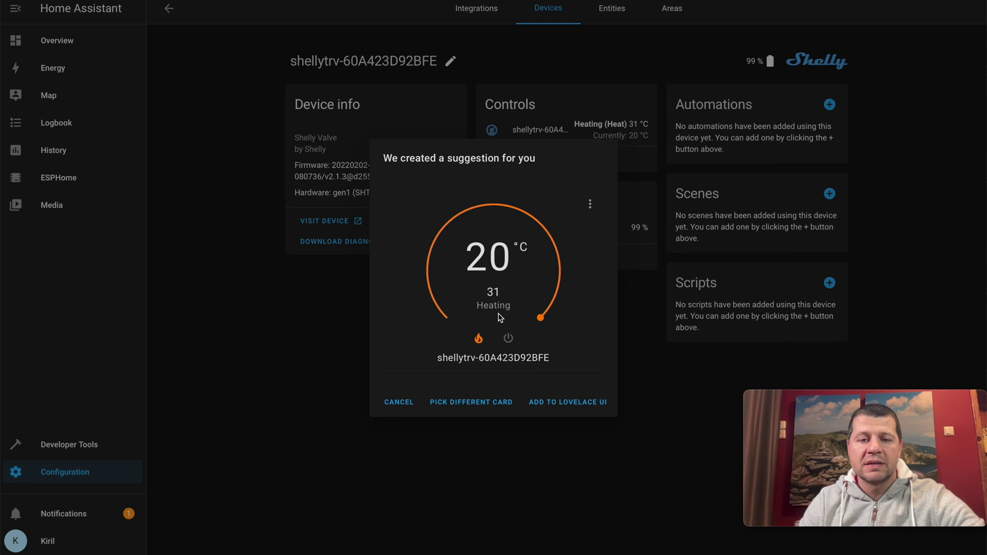
pyautogui.click(580, 407)
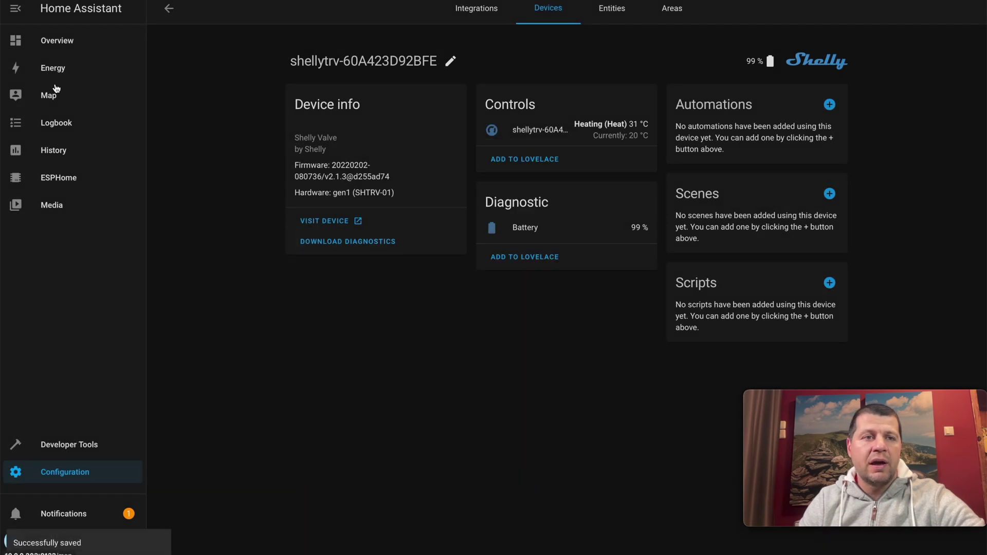
pyautogui.click(60, 41)
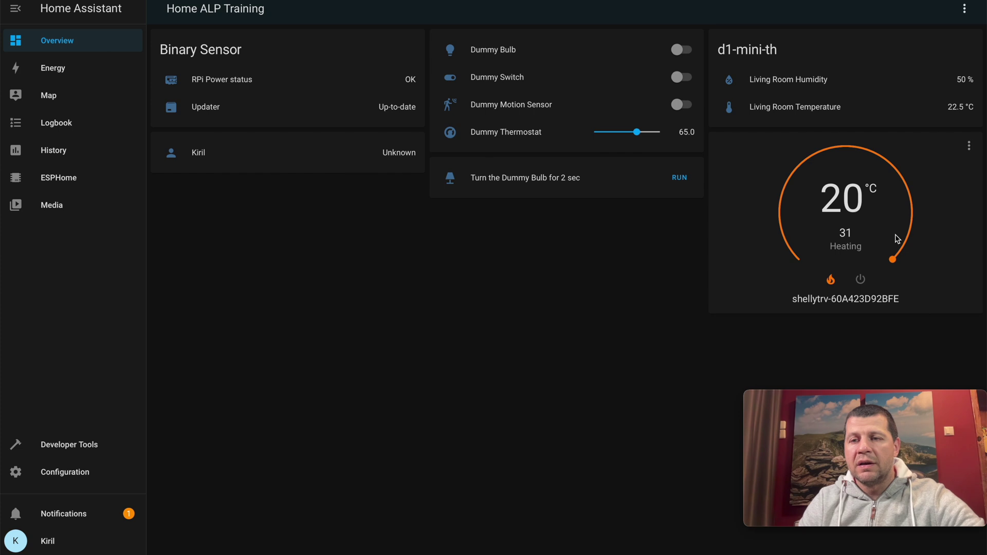
# Test the thermostat card: lower target to 16, turn heating off, then raise it to 26
pyautogui.moveTo(895, 263); pyautogui.dragTo(829, 149)
pyautogui.click(861, 280)
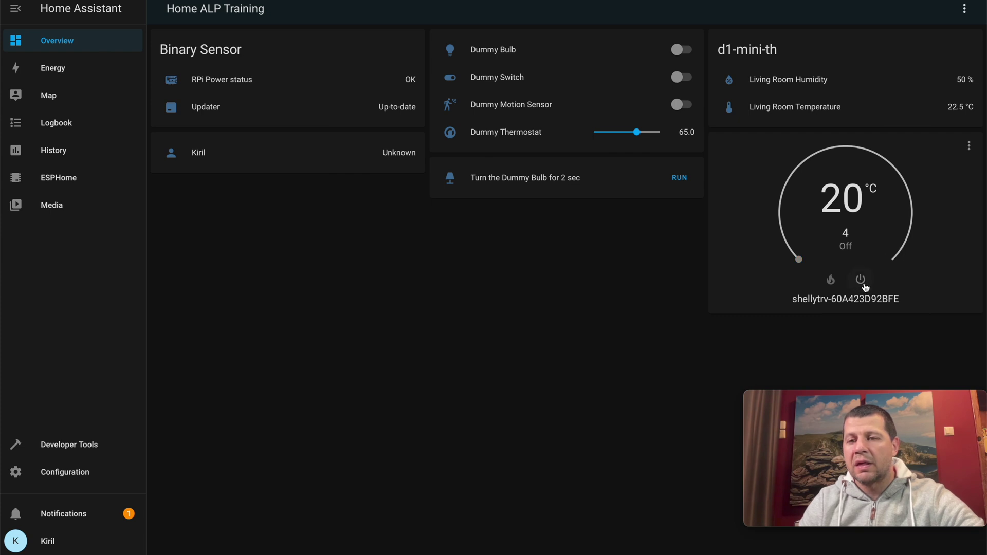
pyautogui.moveTo(853, 147); pyautogui.dragTo(904, 267)
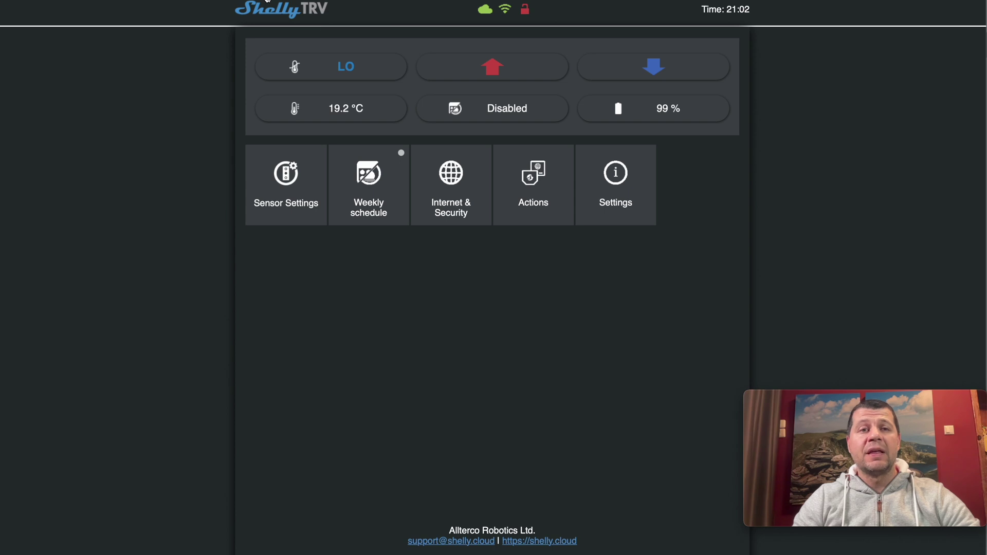
# Return from the Shelly TRV status page to the Home Assistant window
pyautogui.hotkey('alt', 'Tab')
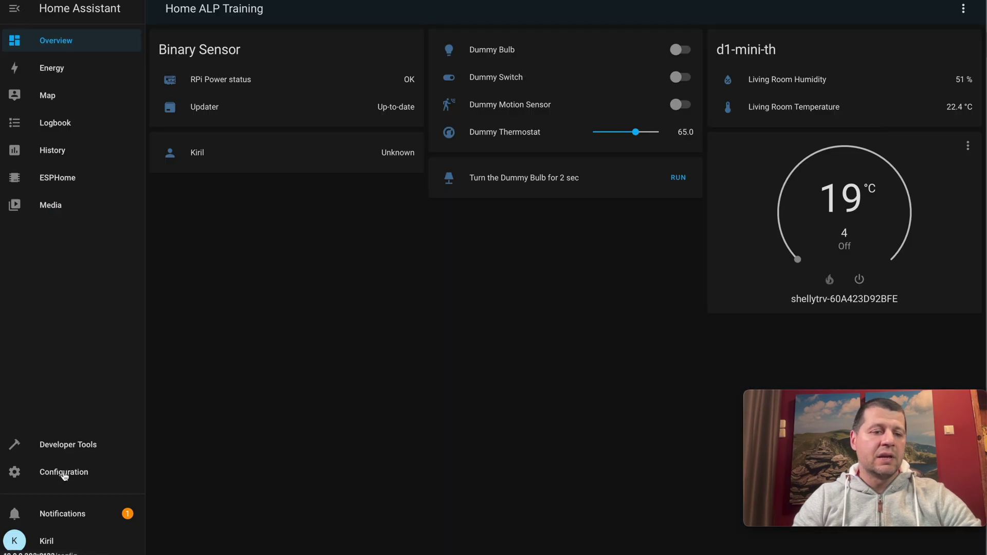
# Create a new automation from Automations & Scenes, starting with an empty automation
pyautogui.click(64, 474)
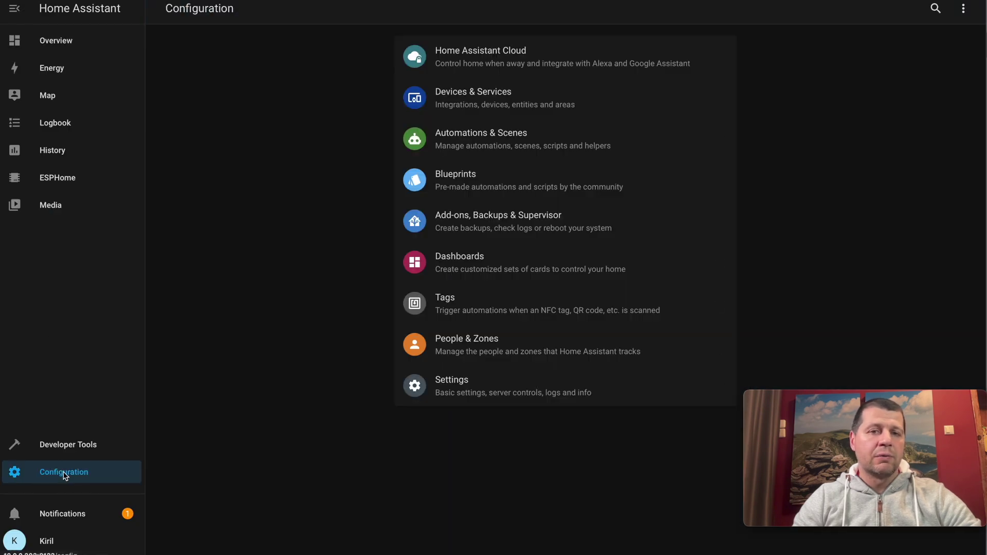
pyautogui.click(495, 148)
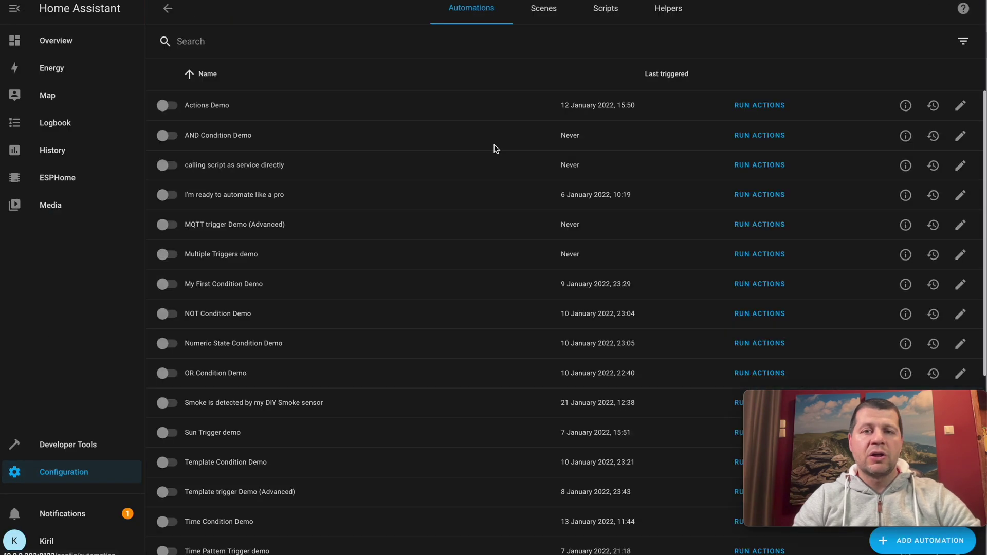
pyautogui.click(931, 544)
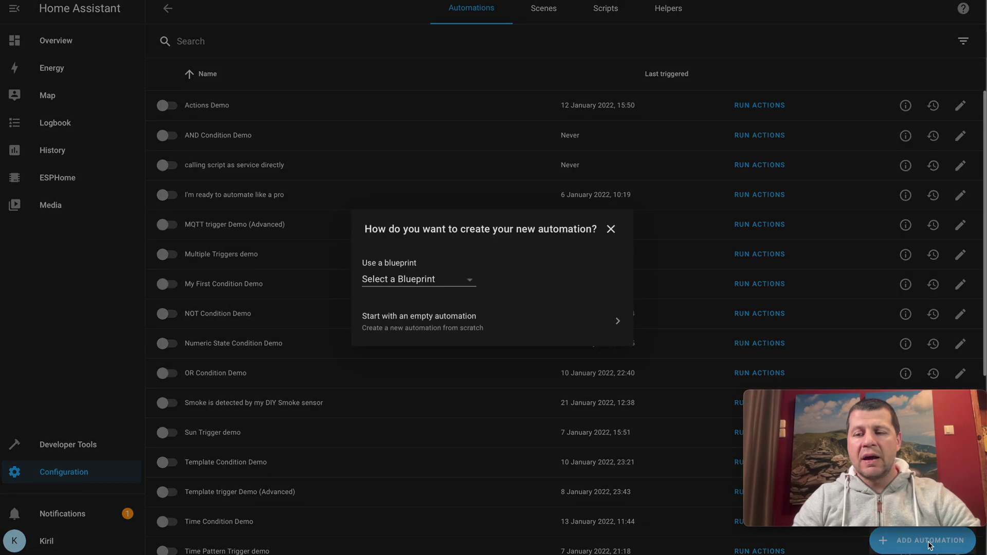
pyautogui.click(421, 325)
# Rename the automation to 'Shelly trv below 20'
pyautogui.tripleClick(395, 130)
pyautogui.press('BackSpace')
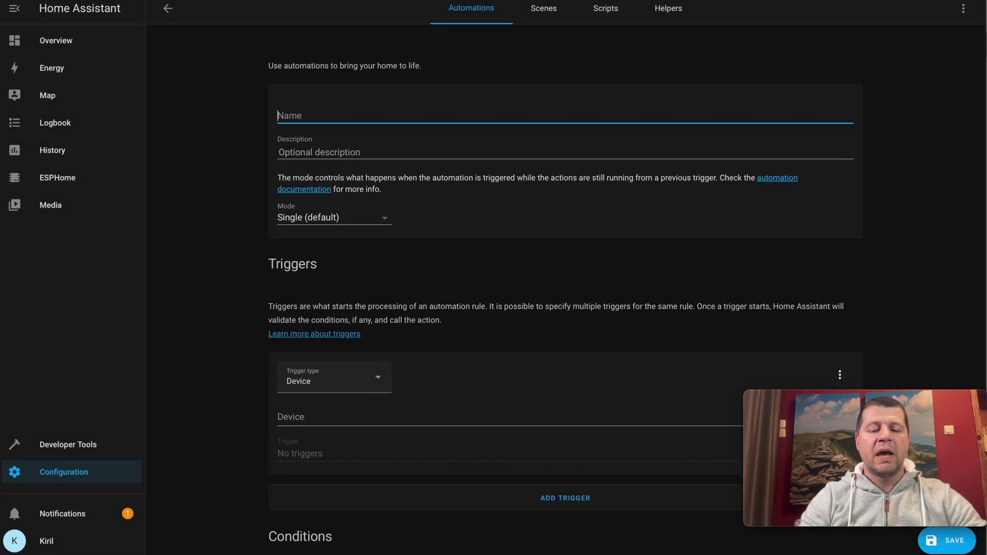
pyautogui.write('She')
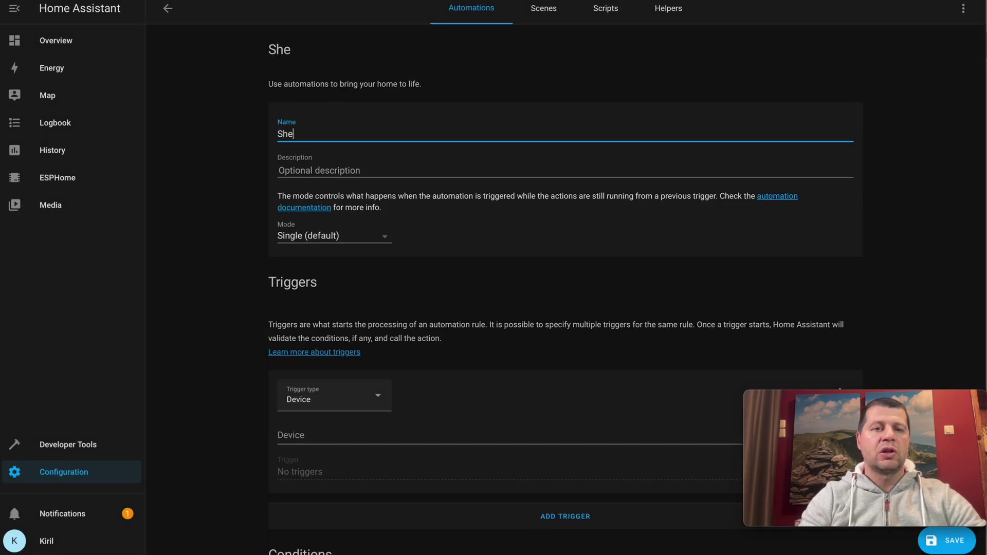
pyautogui.write('trv b')
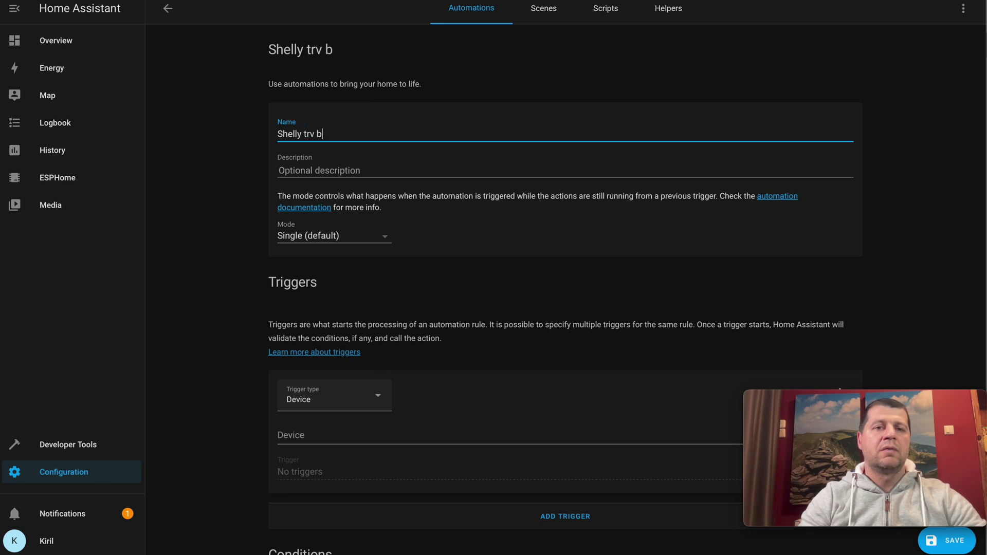
pyautogui.write('elow 20')
# Add a Numeric state trigger on the Living Room Temperature sensor
pyautogui.scroll(-2, 396, 233)
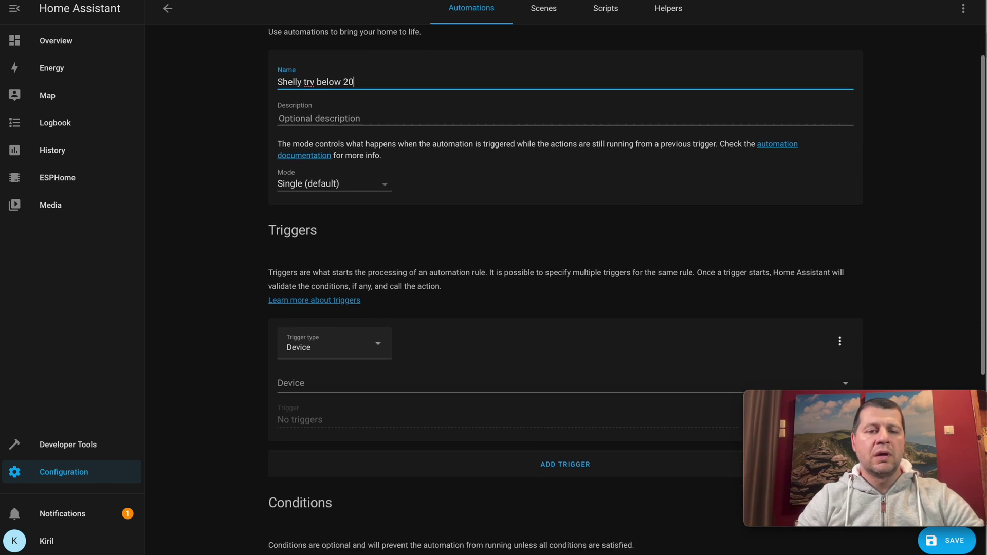
pyautogui.click(353, 309)
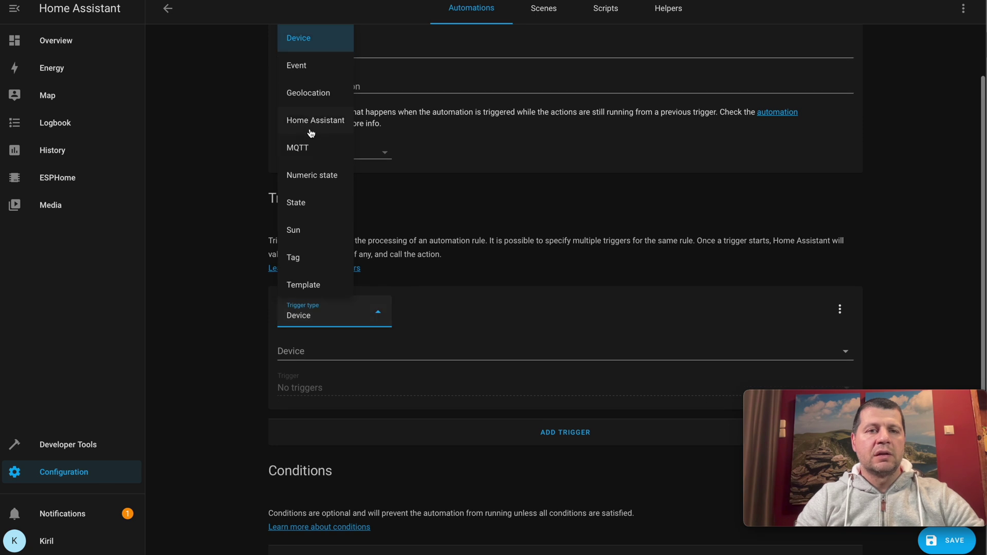
pyautogui.click(320, 180)
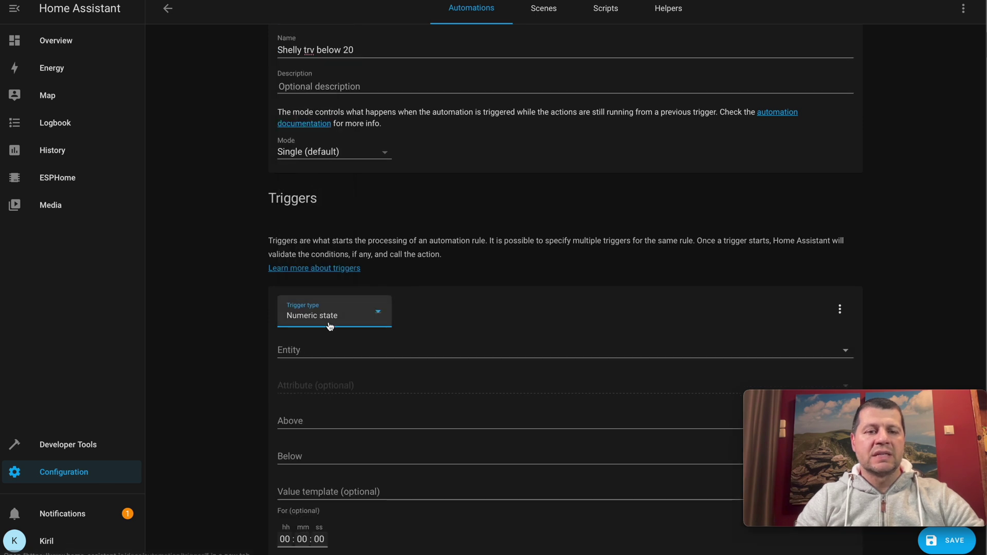
pyautogui.click(332, 357)
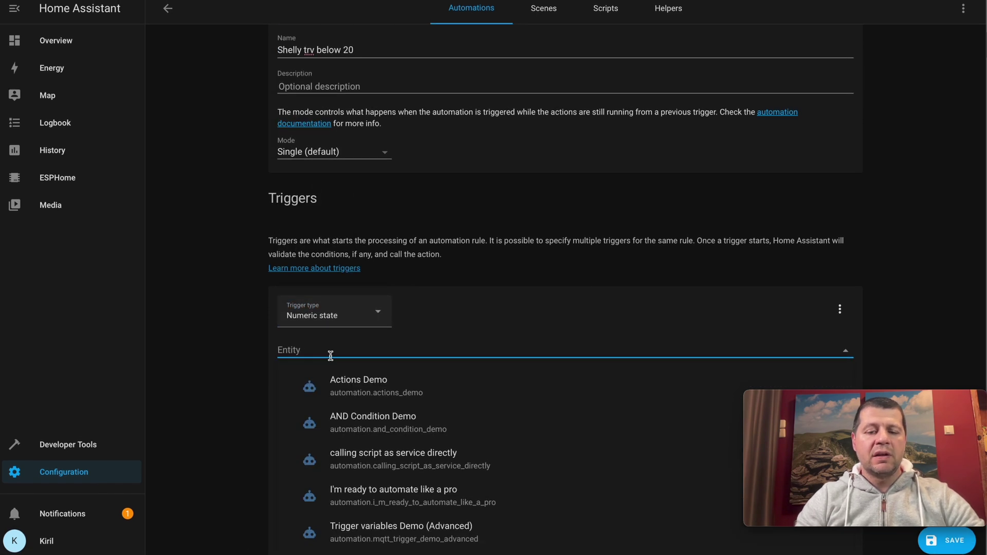
pyautogui.write('li')
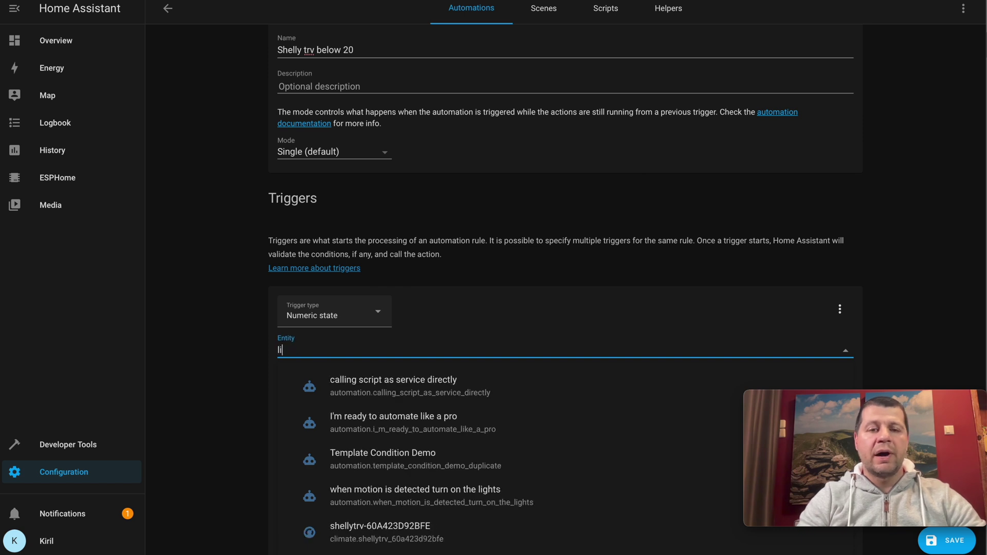
pyautogui.write('vin')
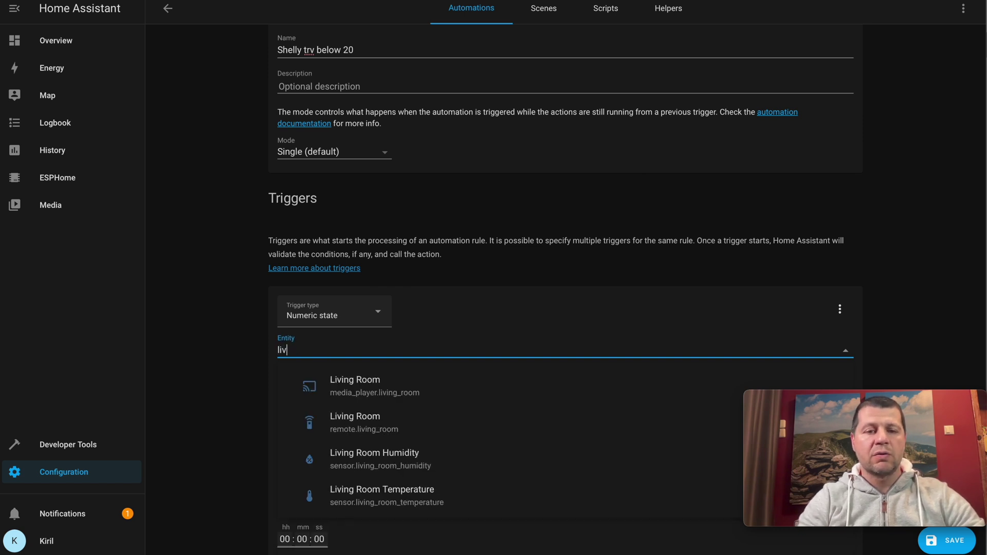
pyautogui.click(362, 499)
# Set the trigger's Below threshold to 20
pyautogui.scroll(-3, 366, 414)
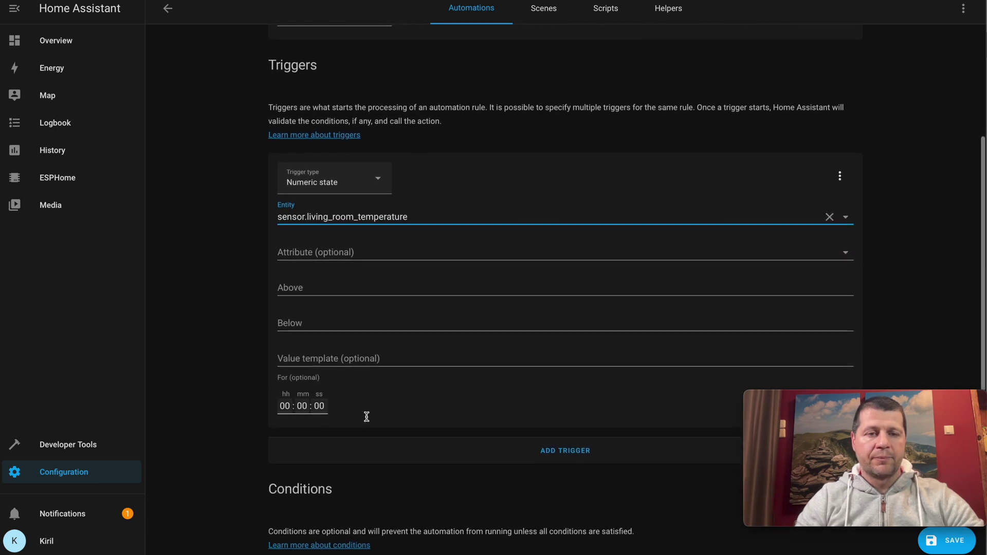
pyautogui.scroll(1, 310, 341)
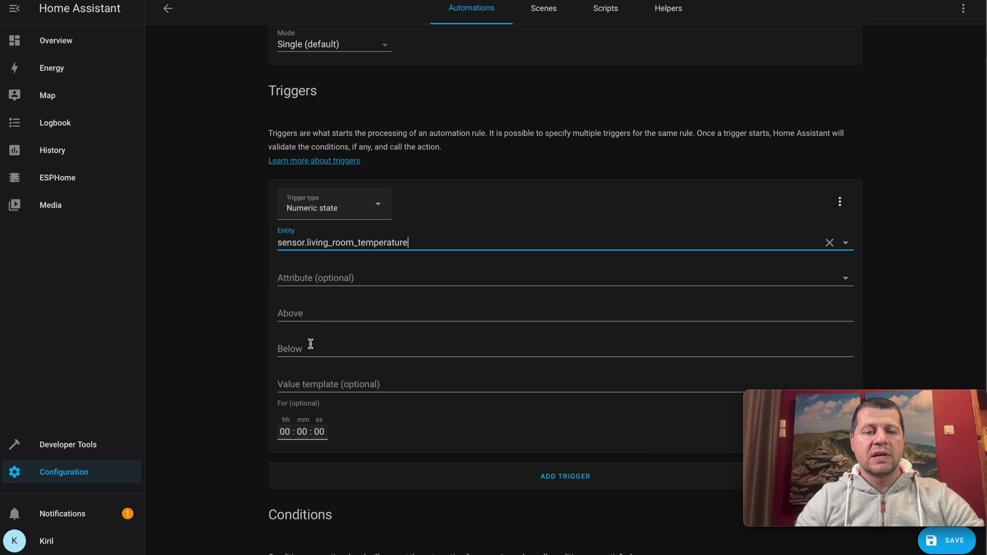
pyautogui.click(311, 344)
pyautogui.write('20')
pyautogui.scroll(-2, 310, 344)
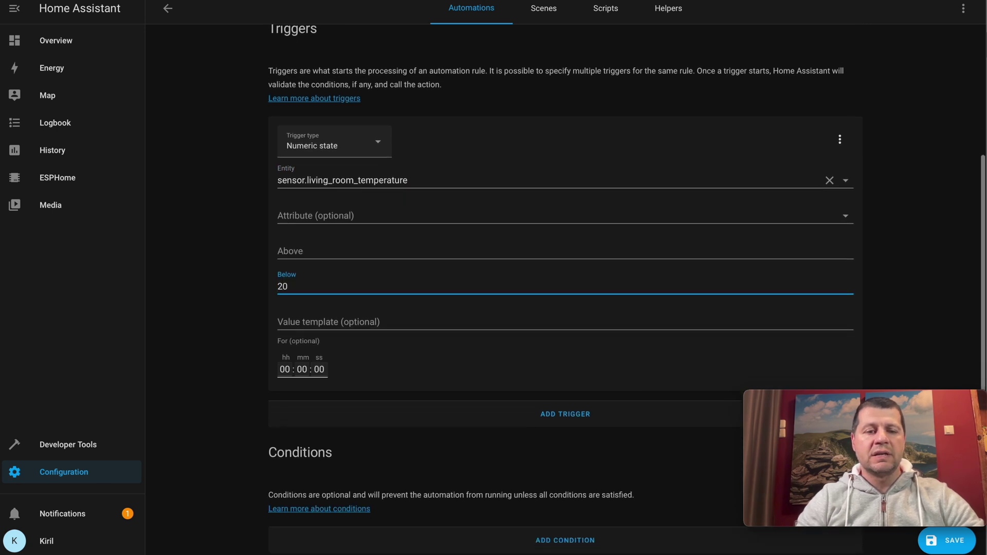
pyautogui.scroll(-1, 295, 287)
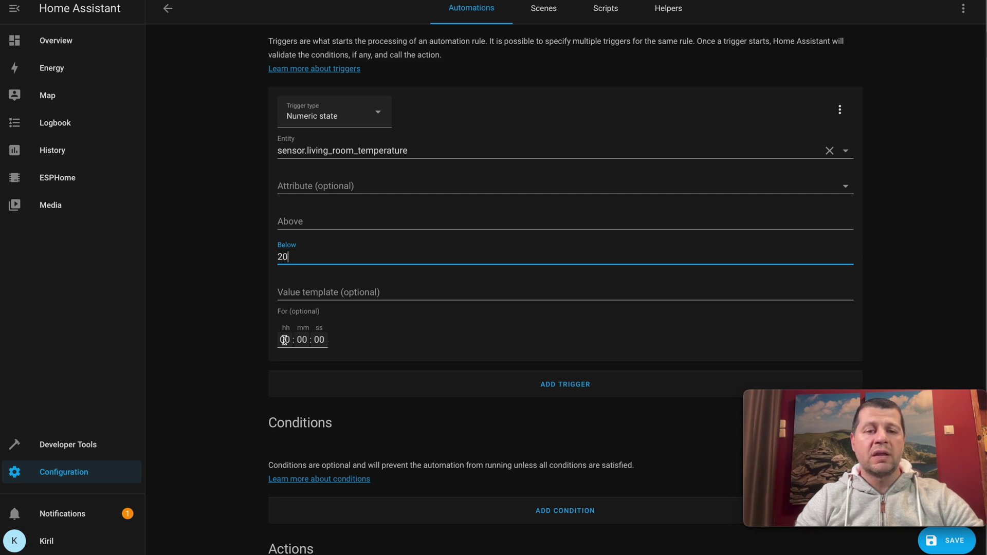
pyautogui.scroll(-1, 339, 344)
pyautogui.scroll(-1, 339, 344)
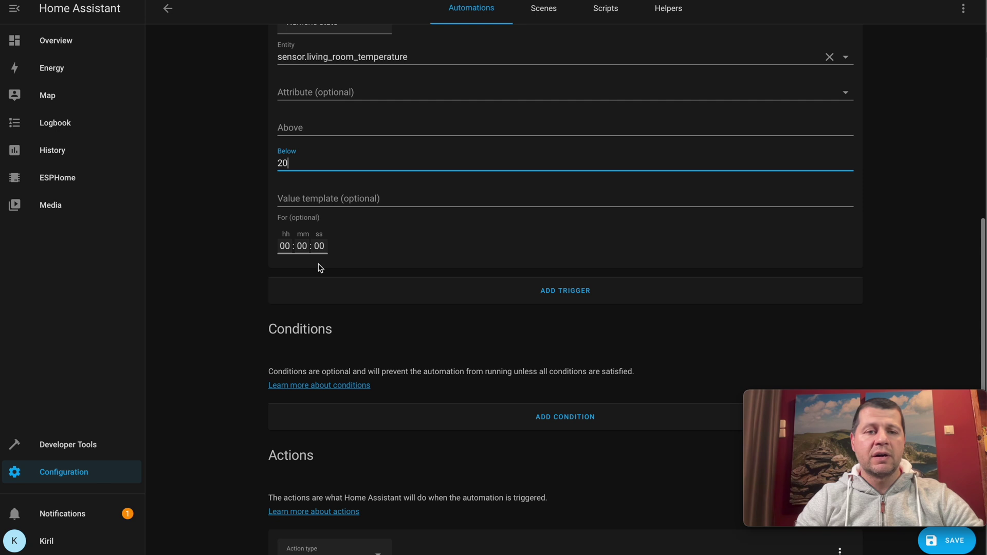
pyautogui.scroll(-3, 329, 270)
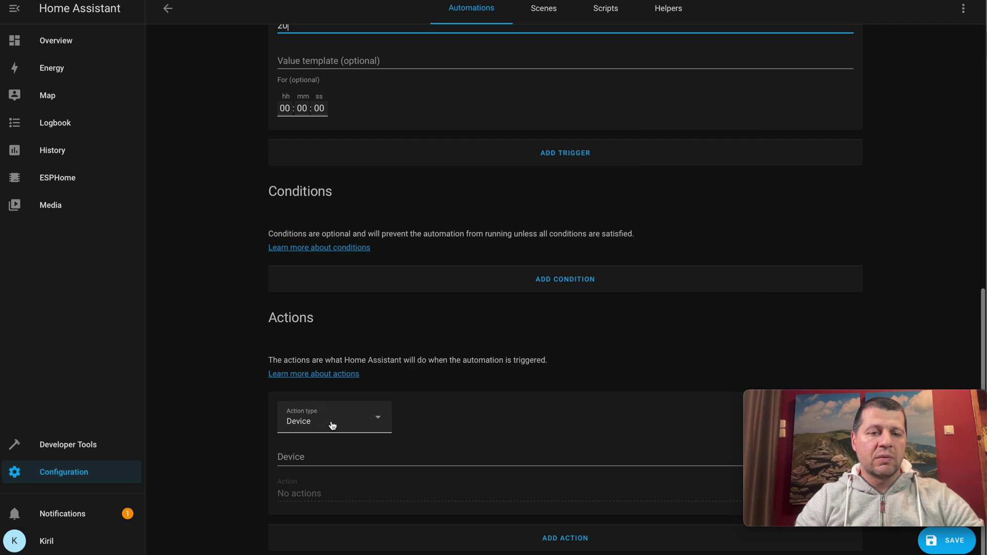
# Make the action call Climate: Set temperature on the Shelly TRV with temperature 30
pyautogui.click(332, 425)
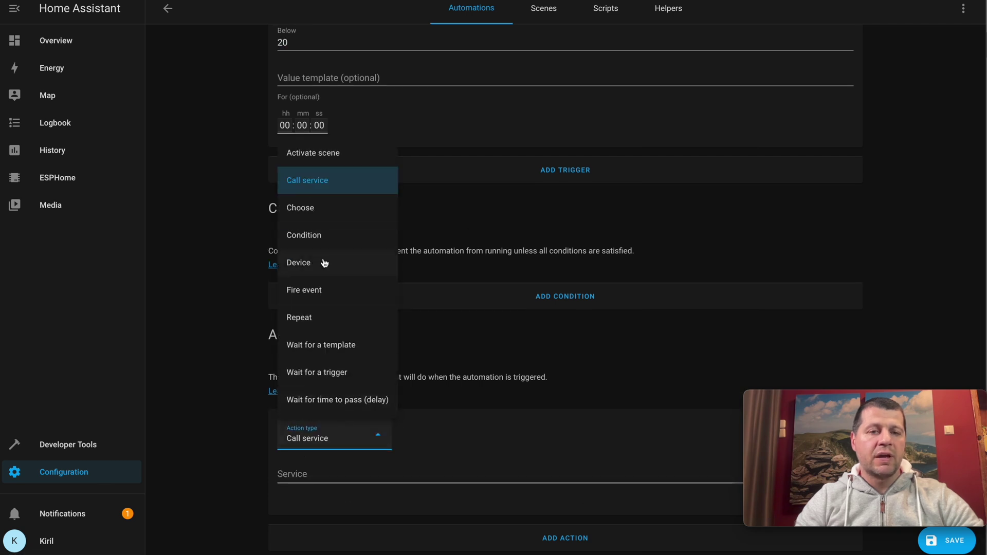
pyautogui.click(331, 184)
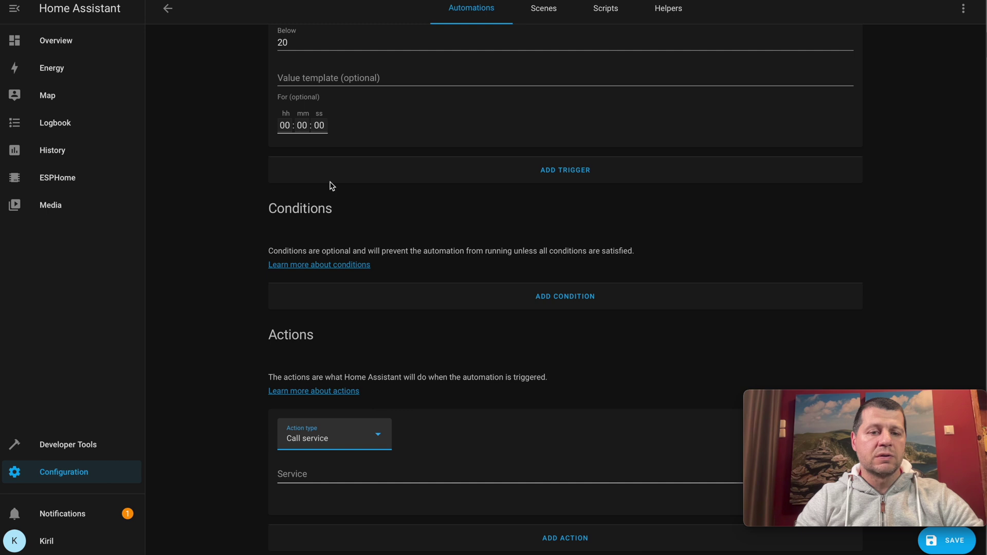
pyautogui.click(314, 469)
pyautogui.write('clim')
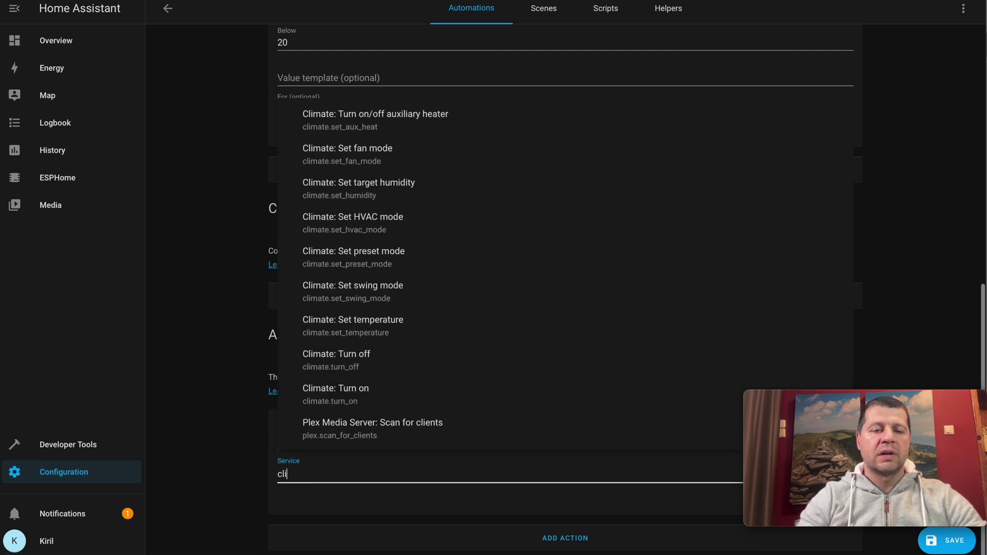
pyautogui.click(379, 357)
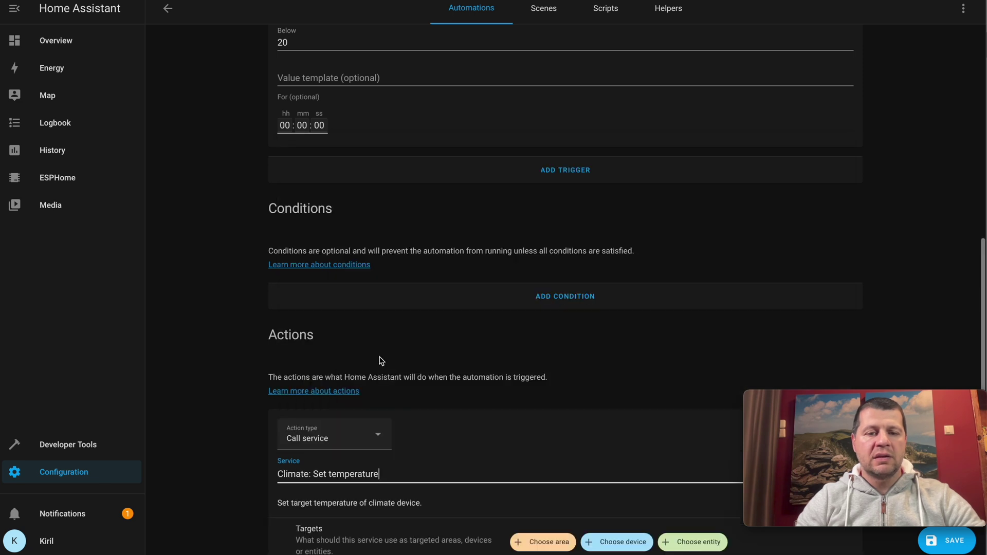
pyautogui.scroll(-3, 410, 429)
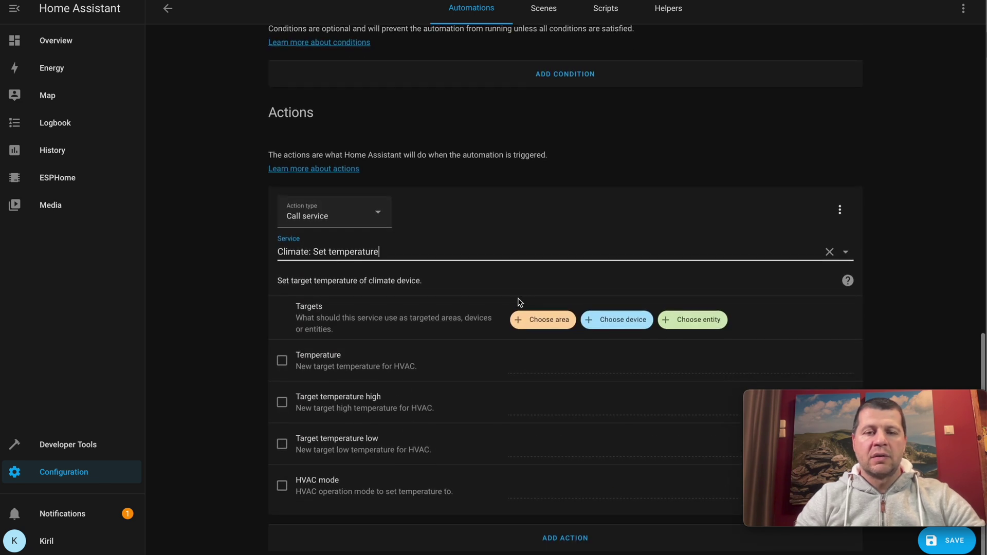
pyautogui.click(694, 321)
pyautogui.click(583, 365)
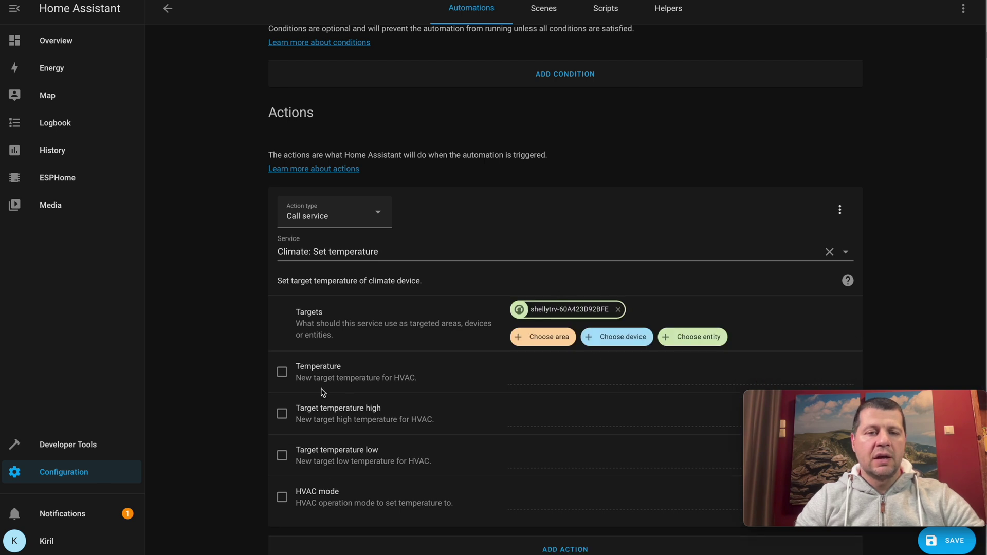
pyautogui.click(281, 371)
pyautogui.click(539, 379)
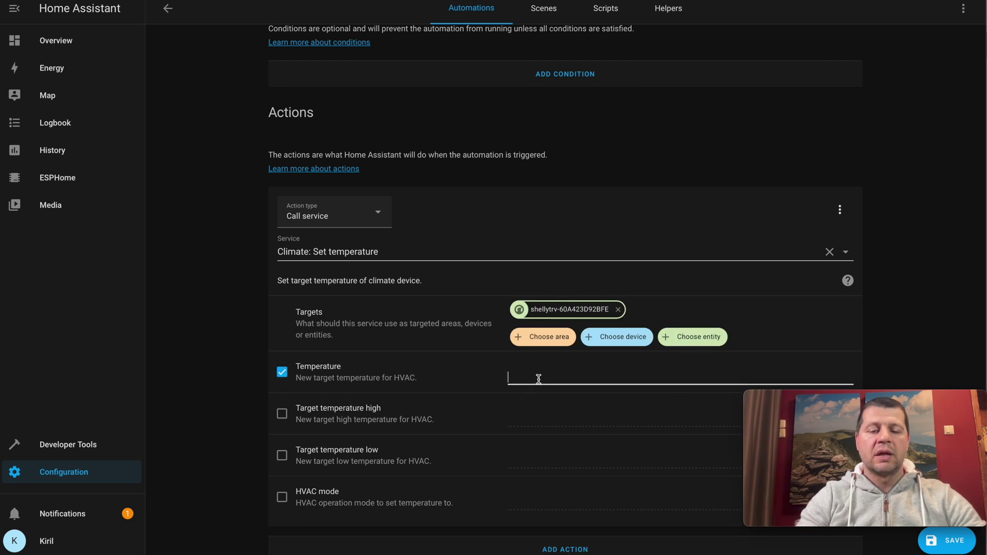
pyautogui.write('30')
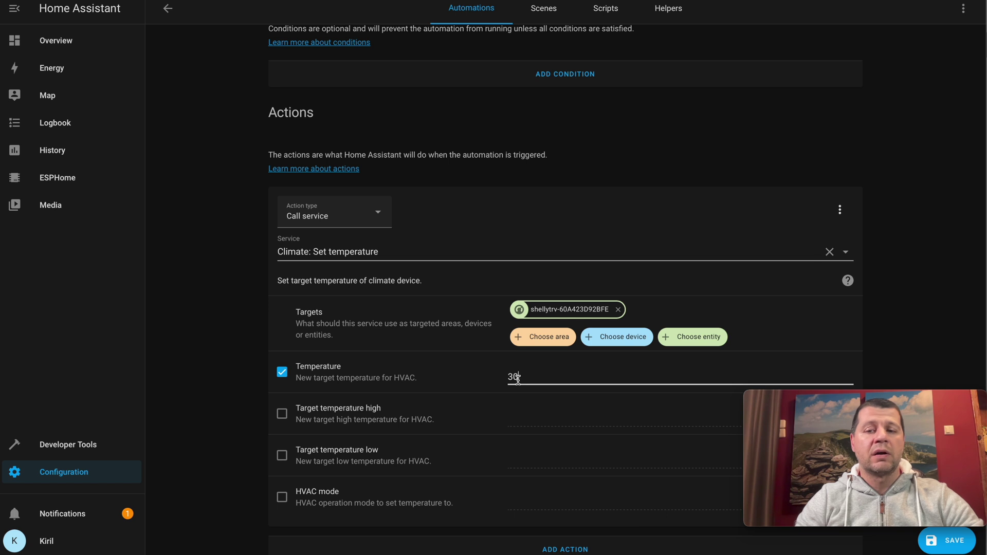
# Save the automation and view it in YAML
pyautogui.click(953, 548)
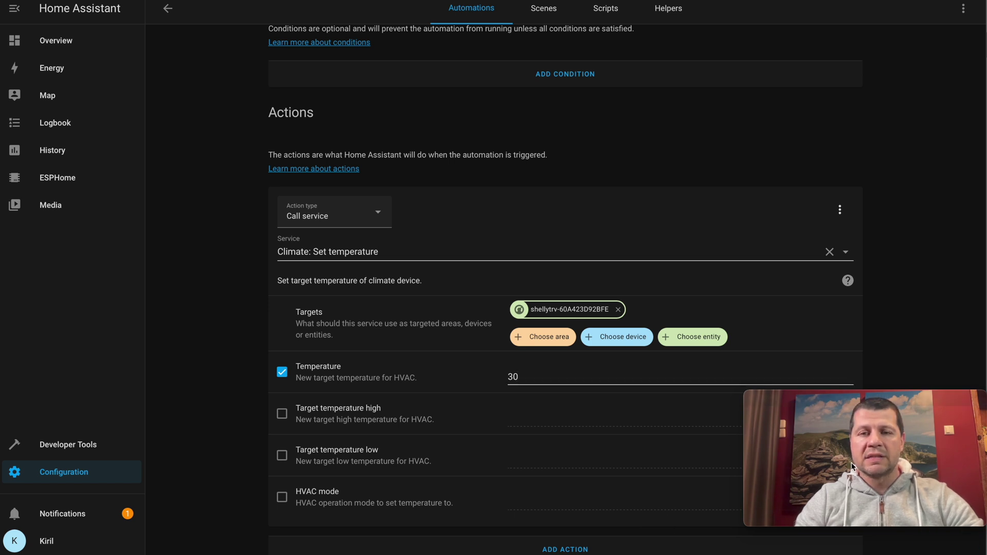
pyautogui.scroll(15, 644, 289)
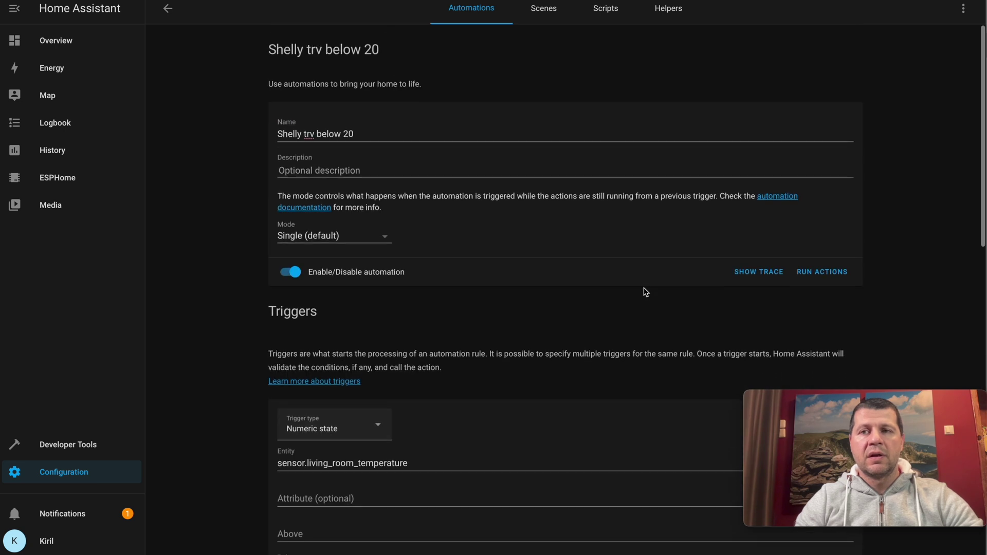
pyautogui.click(964, 8)
pyautogui.click(932, 66)
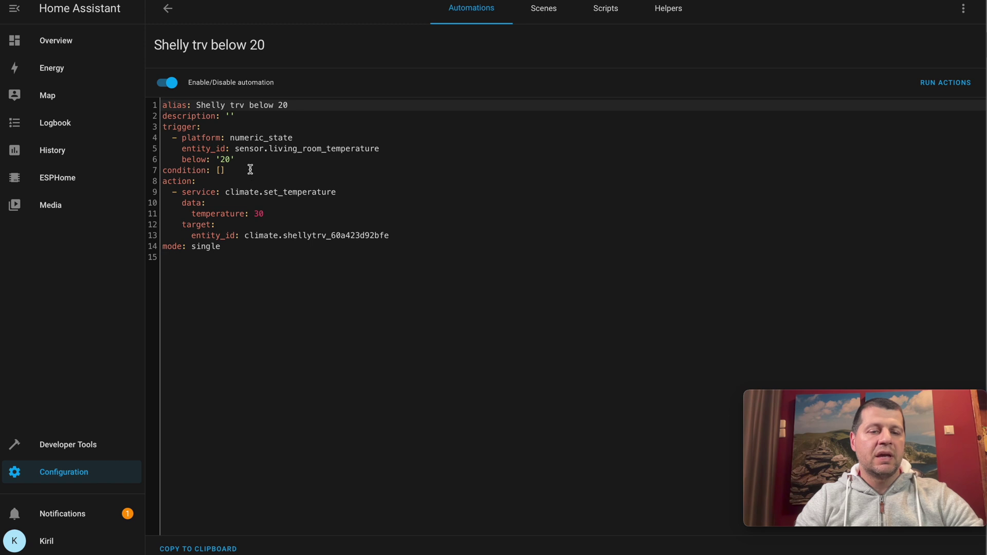
# Go to the Developer Tools States page
pyautogui.rightClick(66, 447)
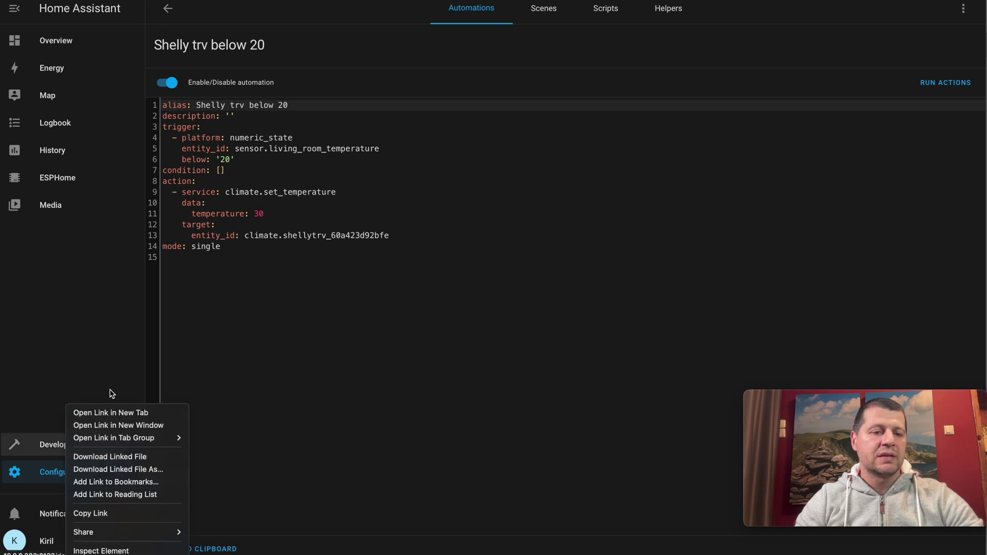
pyautogui.press('Escape')
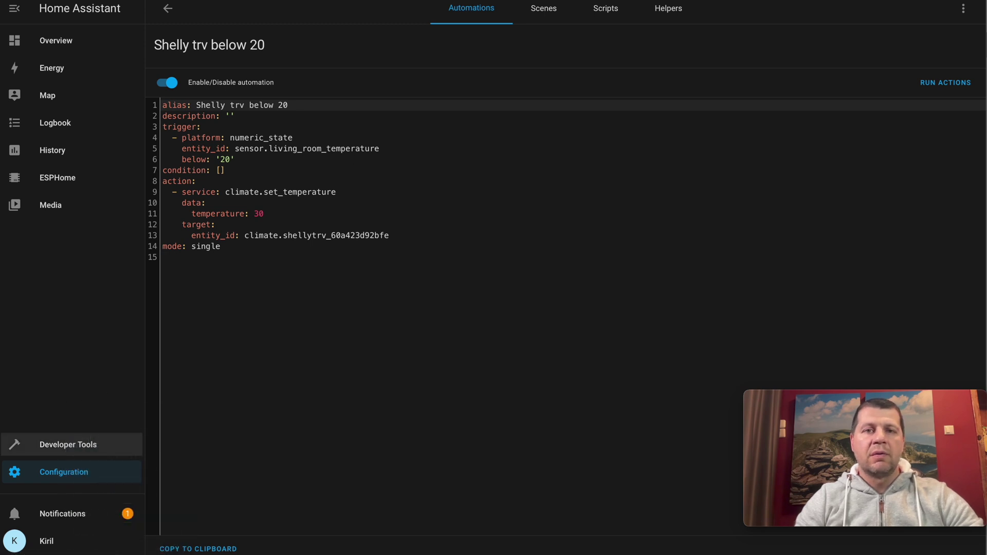
pyautogui.press('Return')
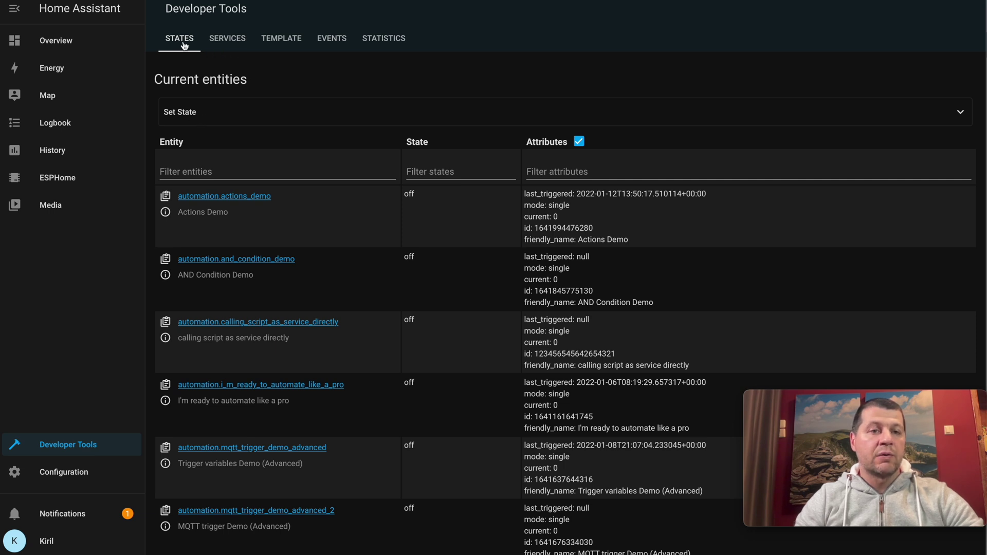
# Change sensor.living_room_temperature's state from 22.5 to 19 with Set State
pyautogui.click(199, 120)
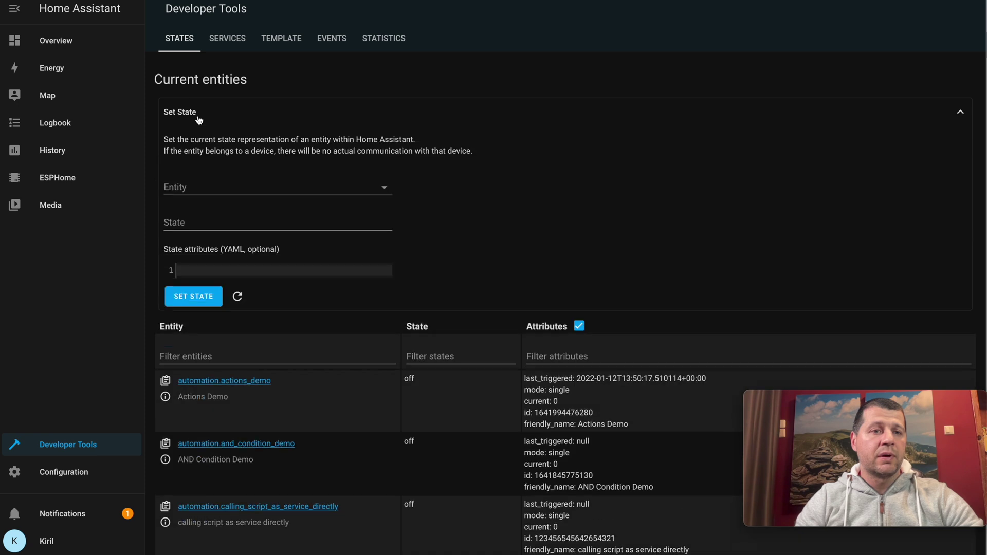
pyautogui.click(197, 185)
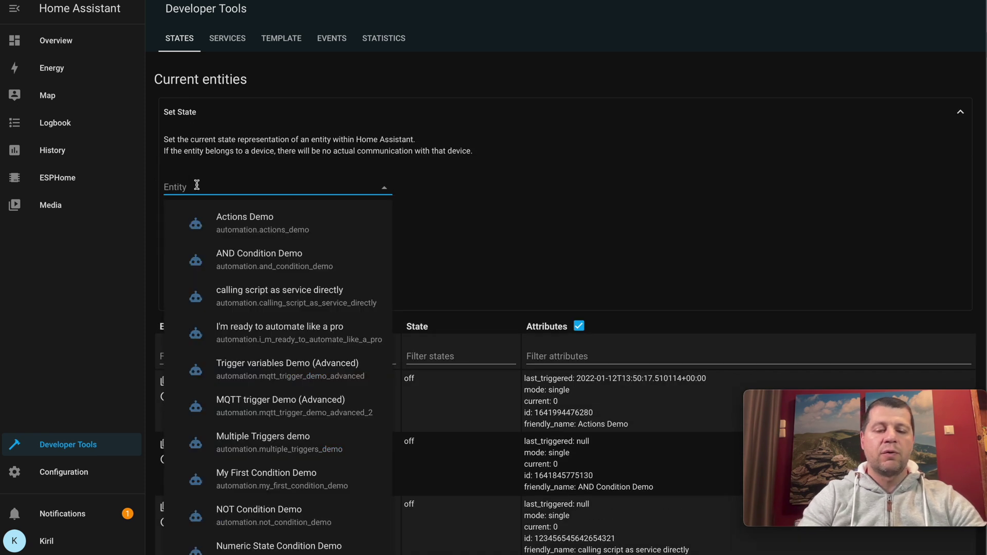
pyautogui.write('living')
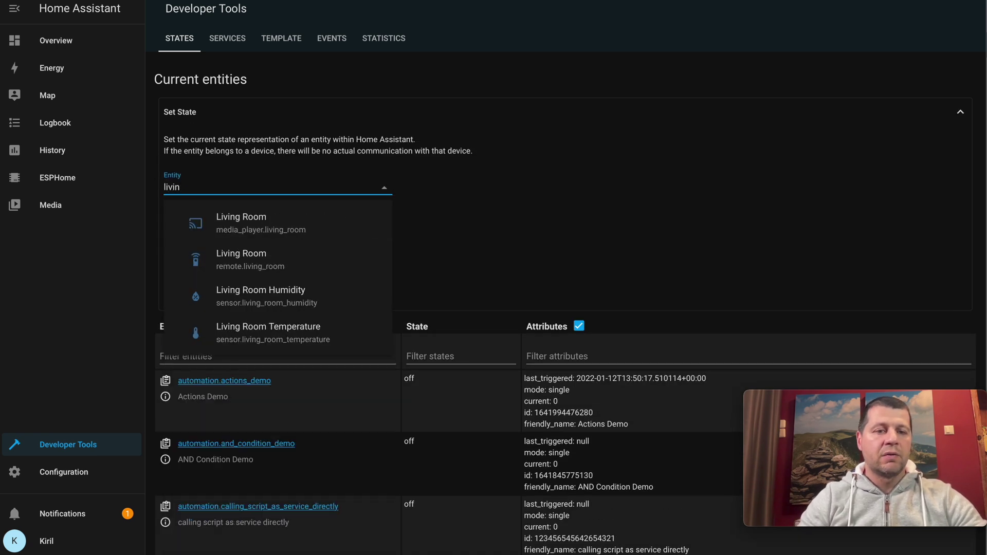
pyautogui.click(262, 335)
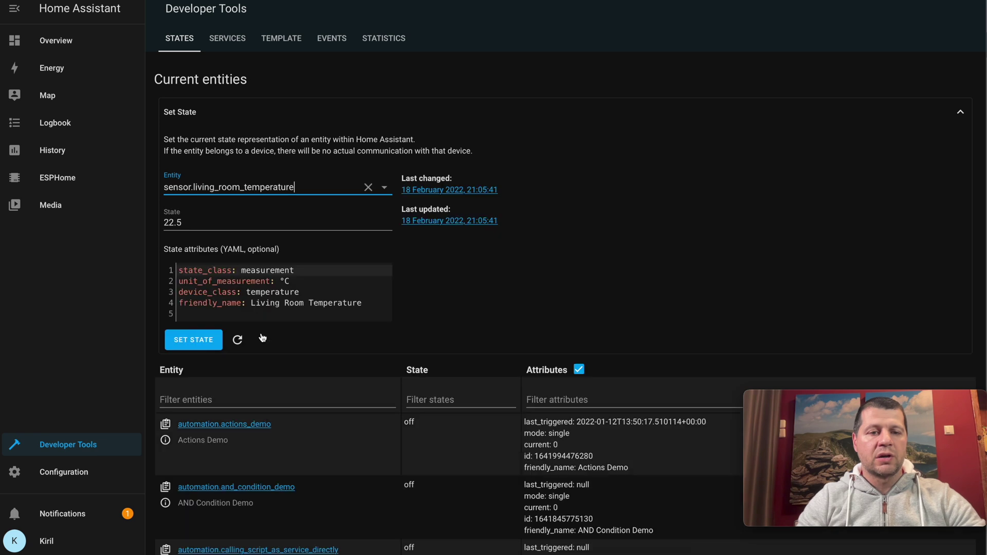
pyautogui.click(205, 225)
pyautogui.doubleClick(206, 225)
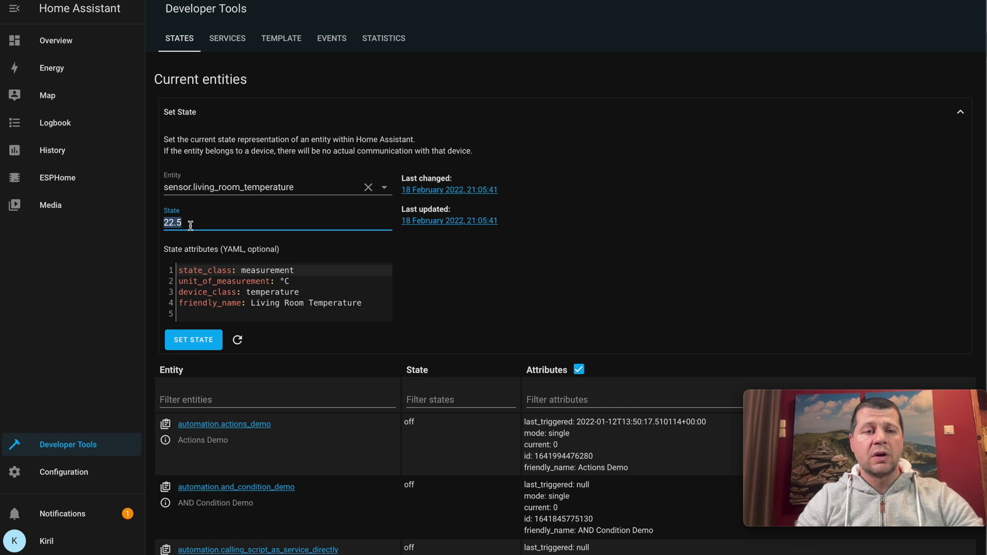
pyautogui.write('1')
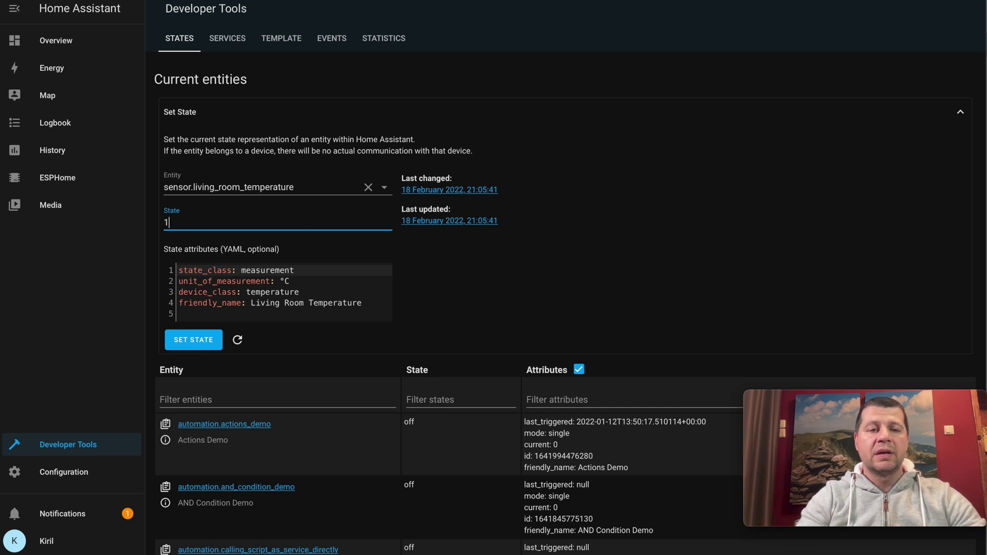
pyautogui.write('9')
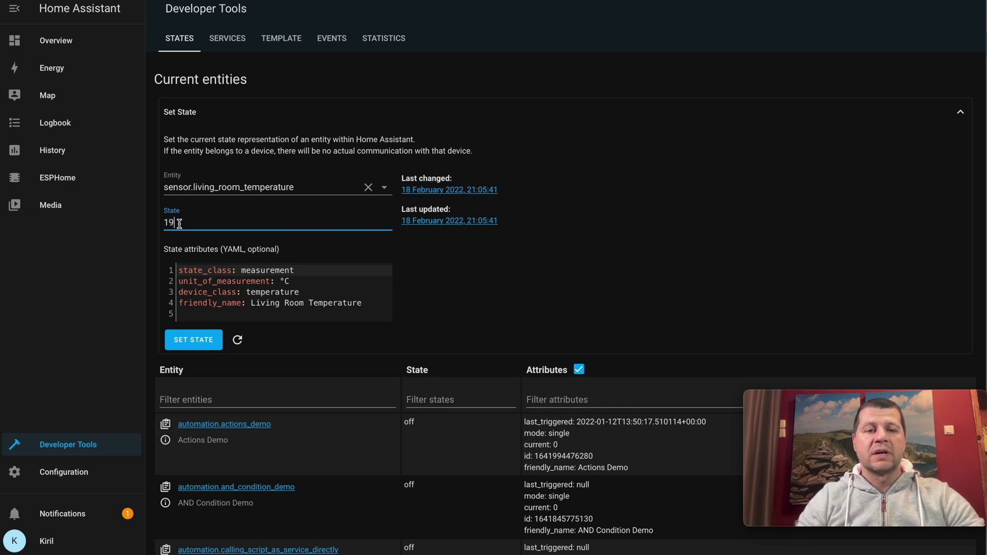
pyautogui.click(197, 342)
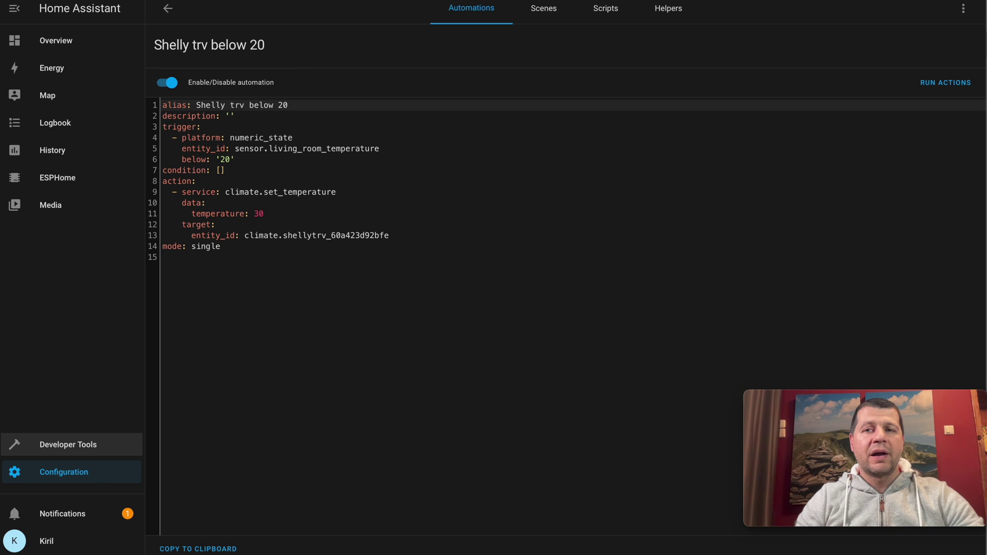
# Duplicate the below-20 automation and switch the copy to the visual editor
pyautogui.click(745, 148)
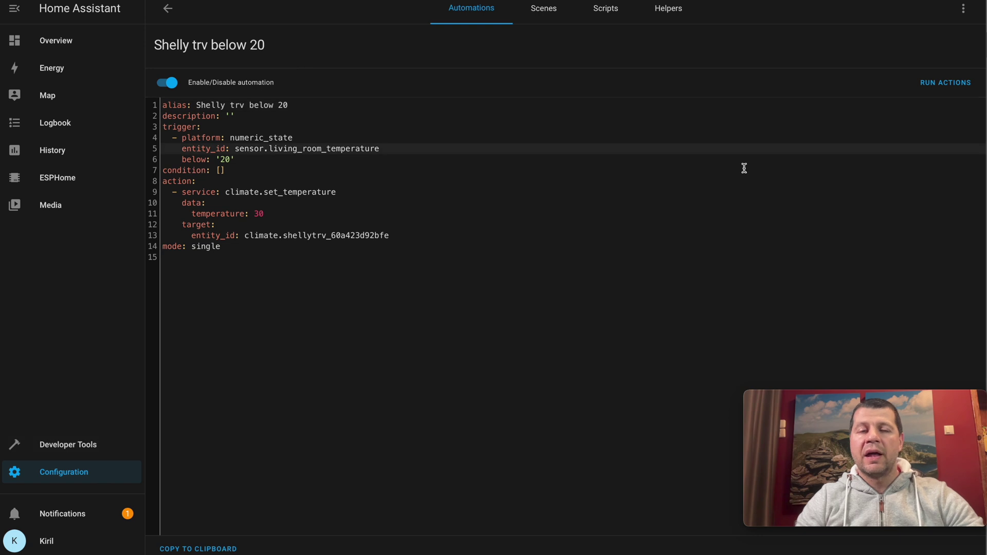
pyautogui.click(963, 8)
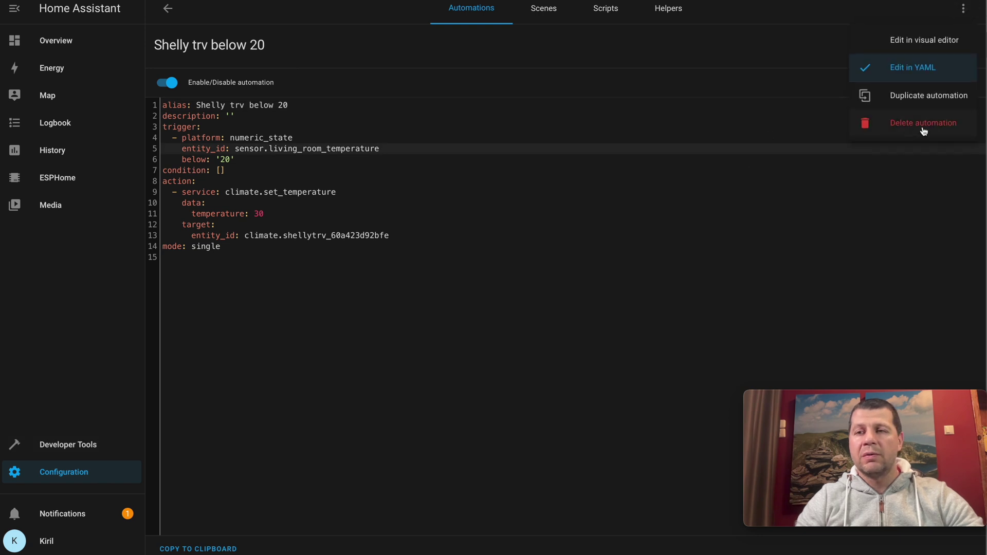
pyautogui.click(922, 100)
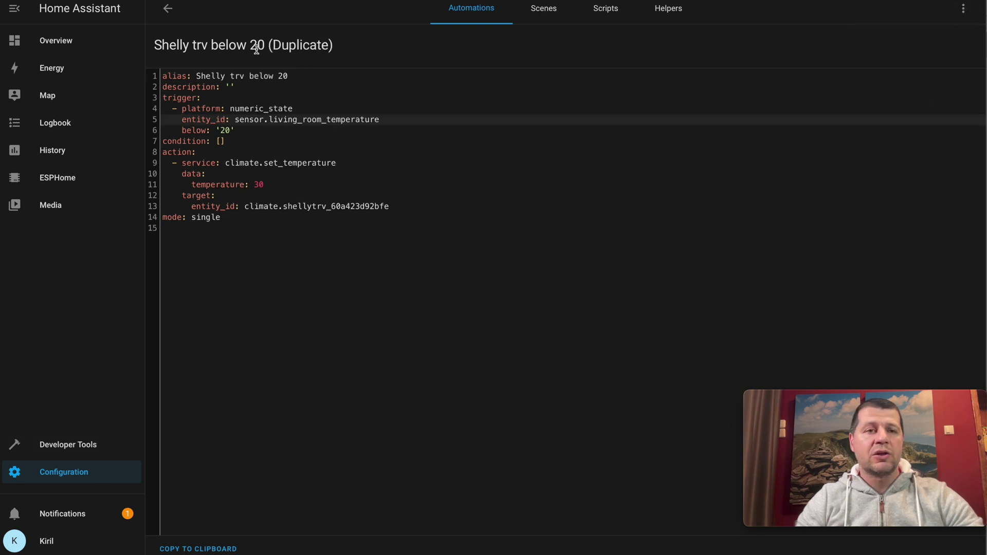
pyautogui.click(963, 8)
pyautogui.click(941, 46)
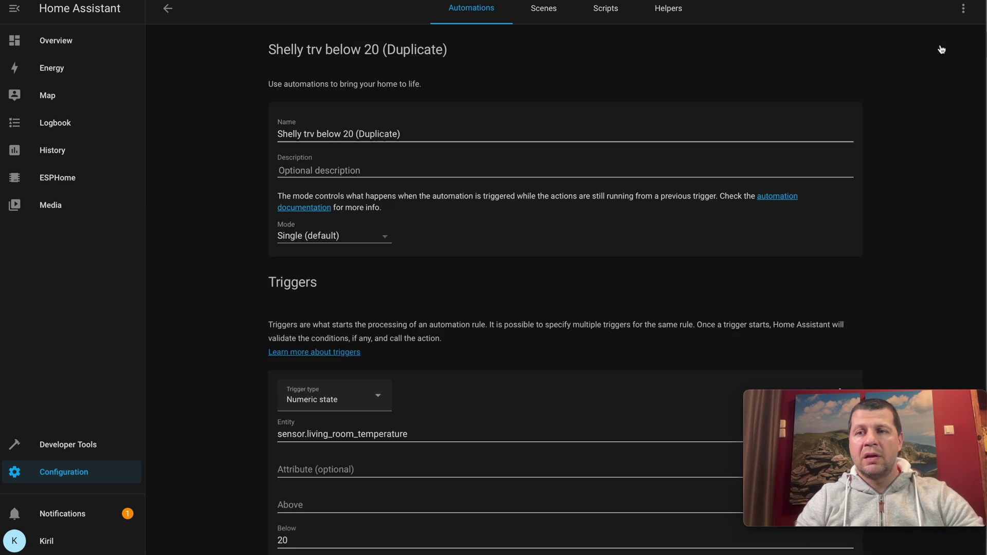
# Rename the copy to 'Shelly trv above 23', removing the (Duplicate) suffix
pyautogui.doubleClick(349, 134)
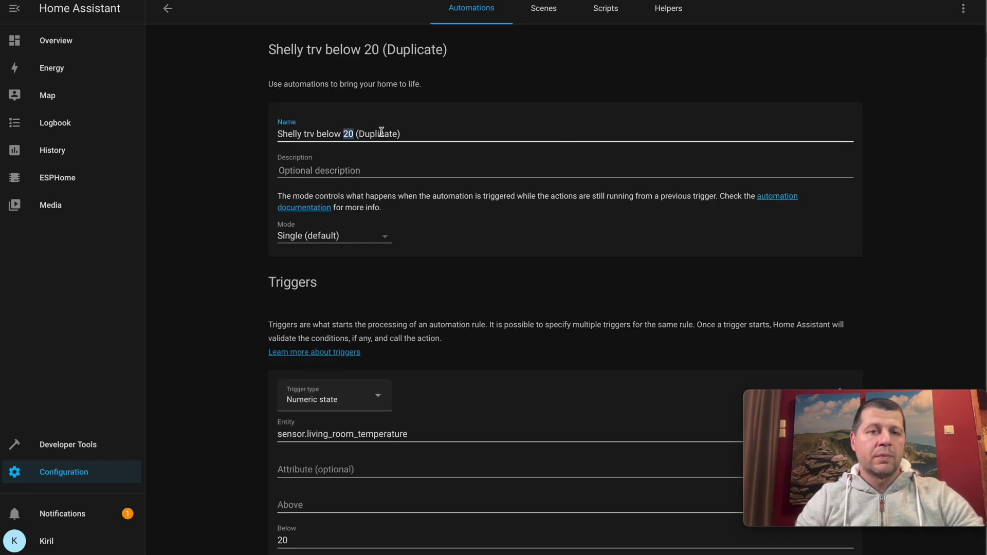
pyautogui.doubleClick(331, 133)
pyautogui.write('a')
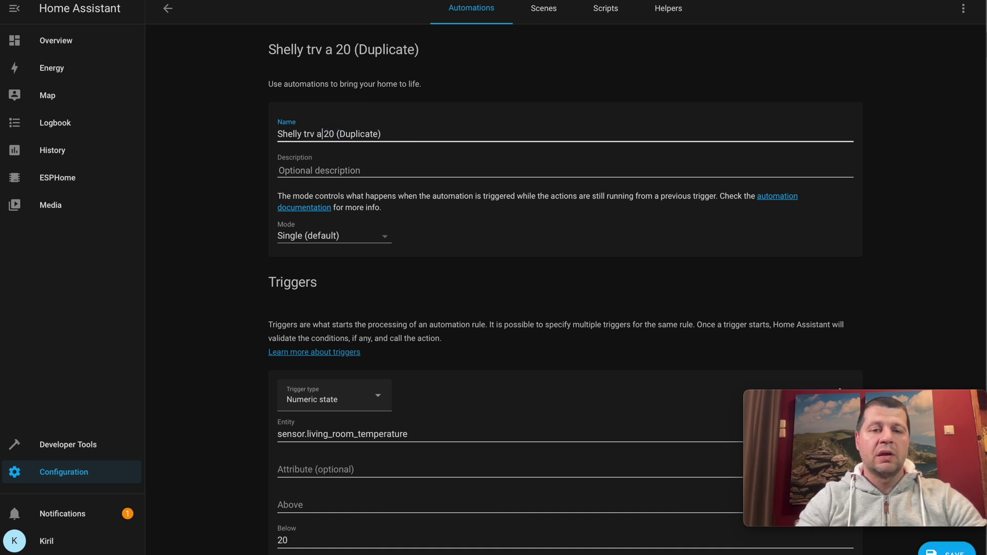
pyautogui.write('bove')
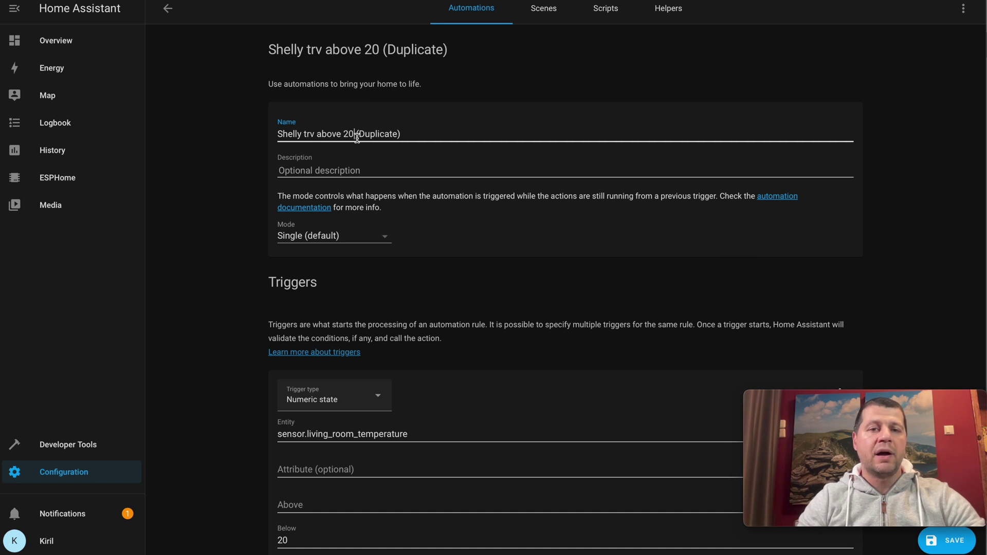
pyautogui.press('BackSpace')
pyautogui.write('3')
pyautogui.moveTo(402, 134); pyautogui.dragTo(357, 135)
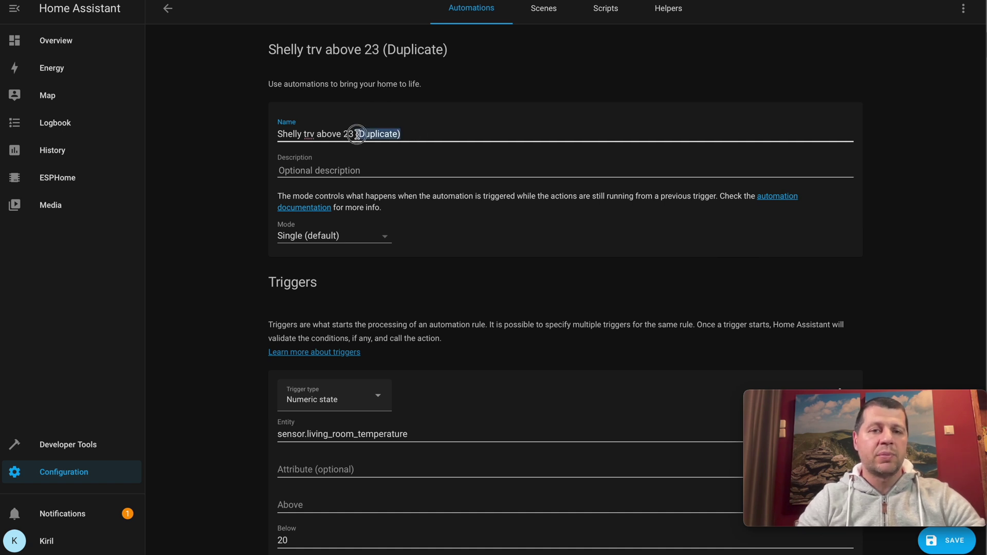
pyautogui.press('BackSpace')
# Change the trigger from Below 20 to Above 23
pyautogui.scroll(-1, 426, 99)
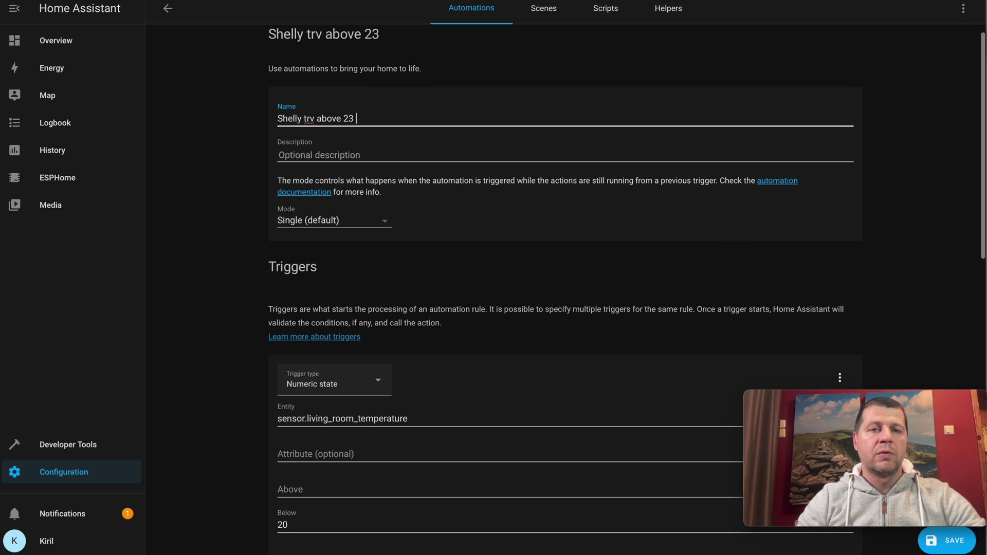
pyautogui.scroll(-5, 419, 106)
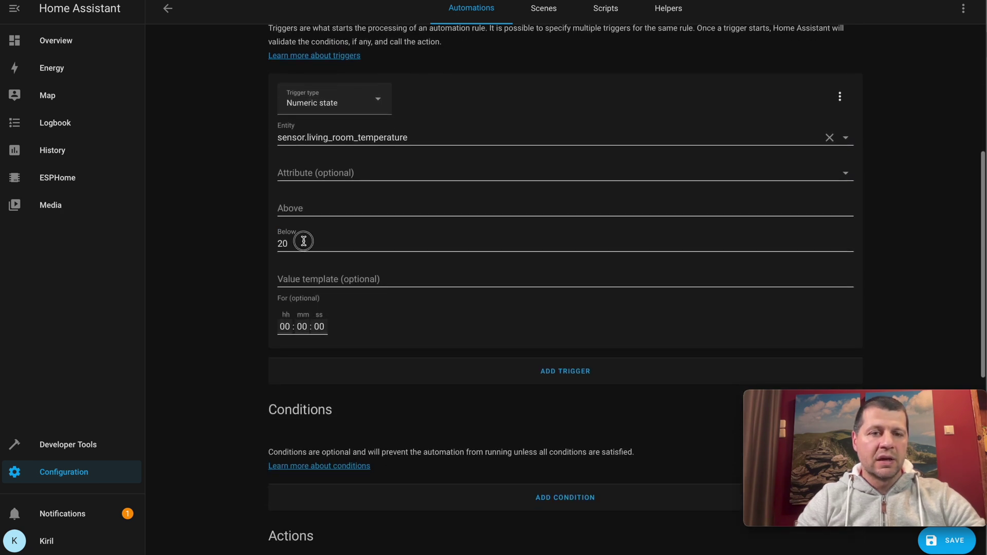
pyautogui.doubleClick(303, 241)
pyautogui.press('BackSpace')
pyautogui.click(302, 206)
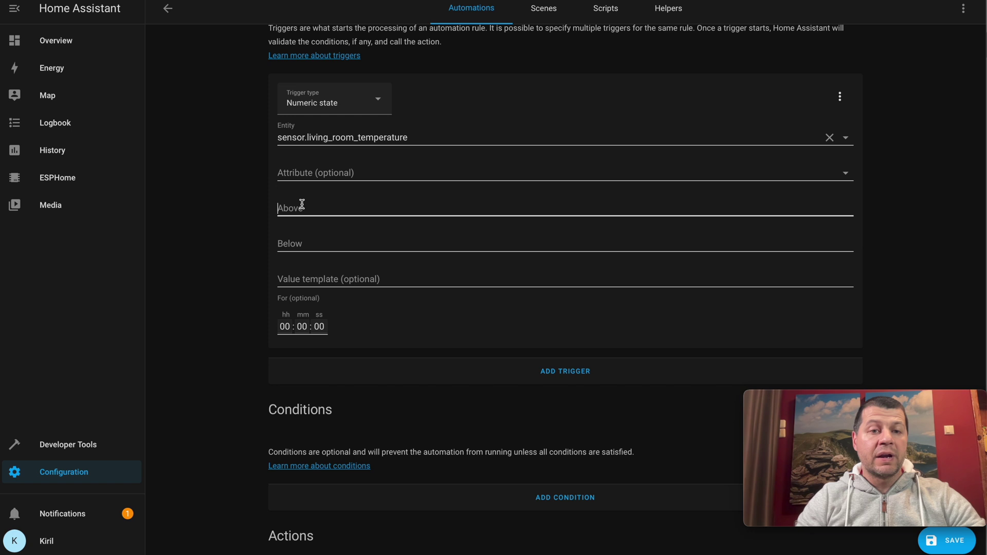
pyautogui.write('23')
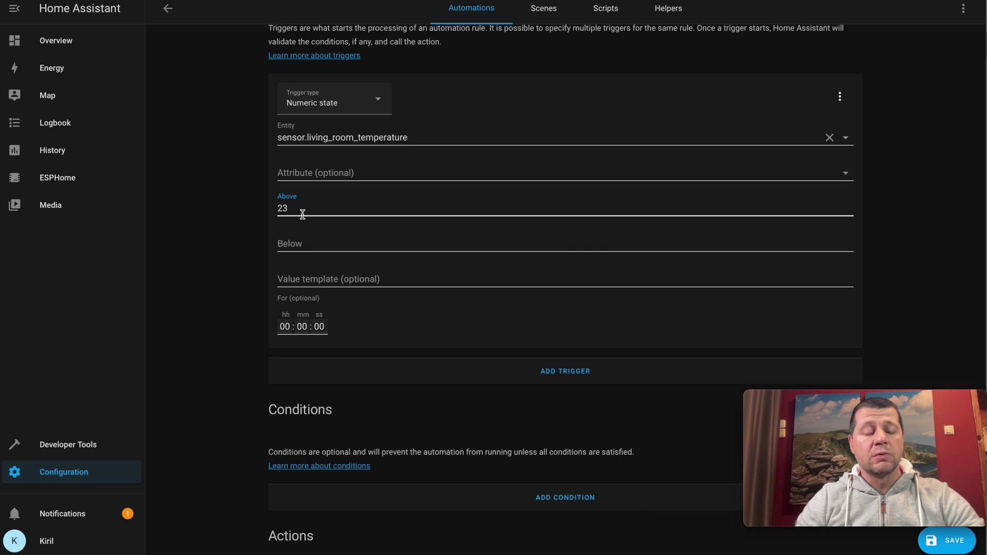
# Change the action's temperature from 30 to 0 and save the automation
pyautogui.scroll(-8, 303, 215)
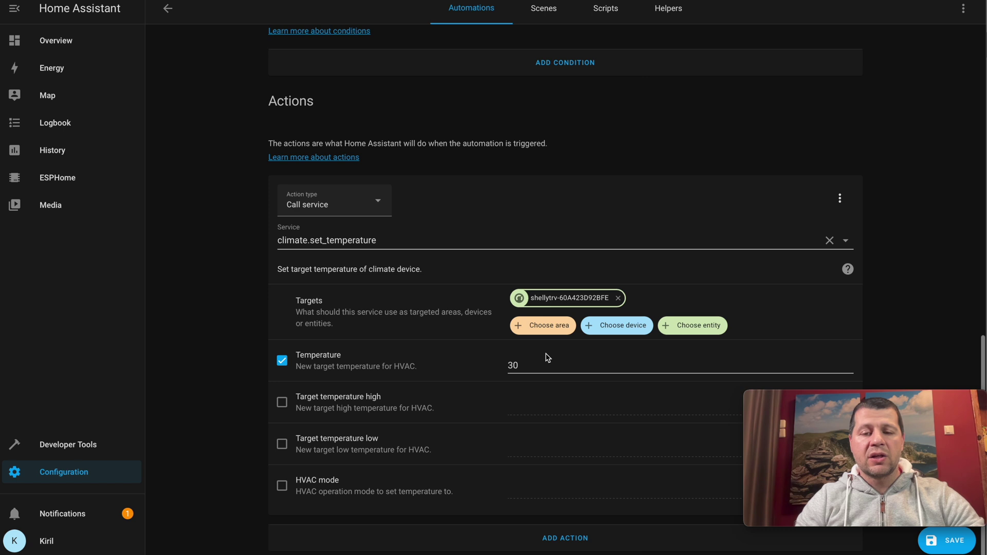
pyautogui.doubleClick(522, 364)
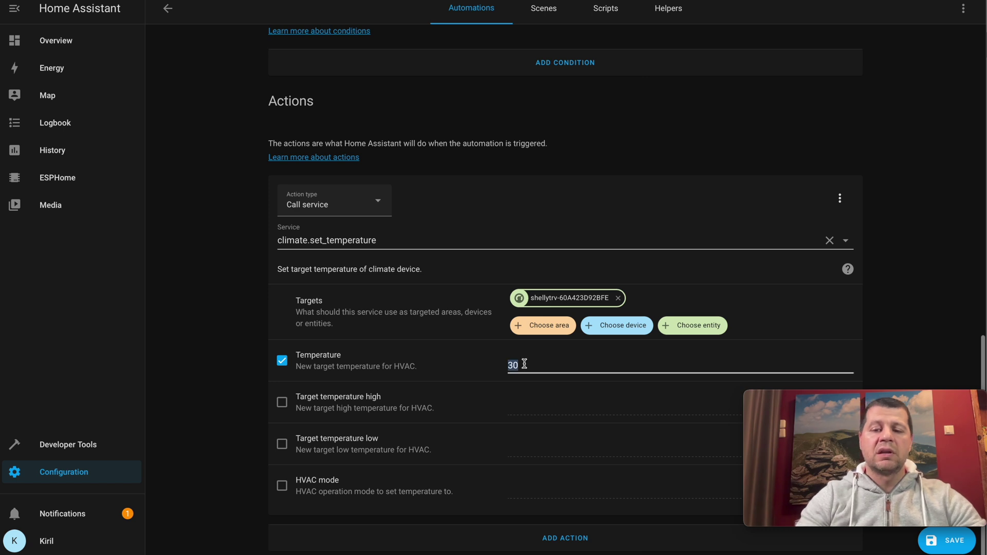
pyautogui.write('0')
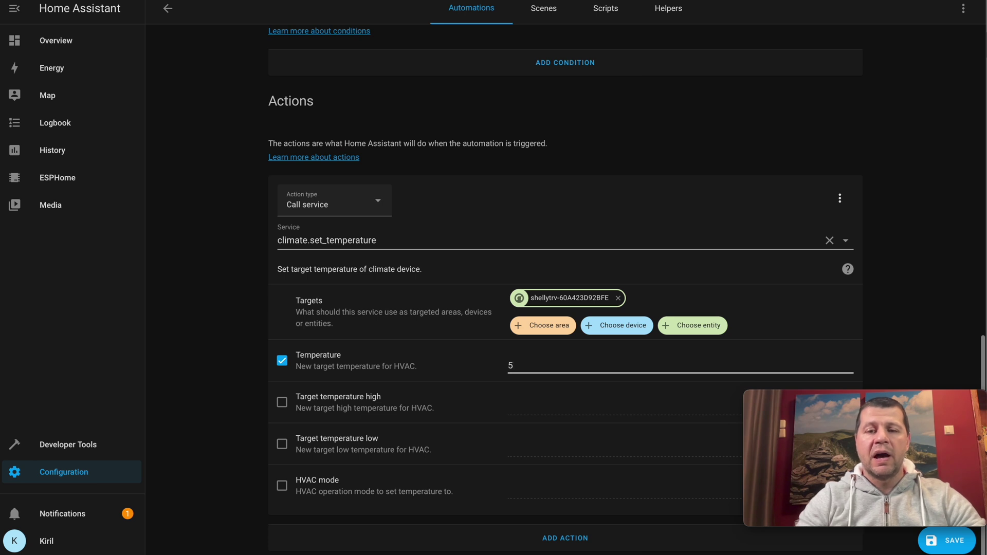
pyautogui.press('BackSpace')
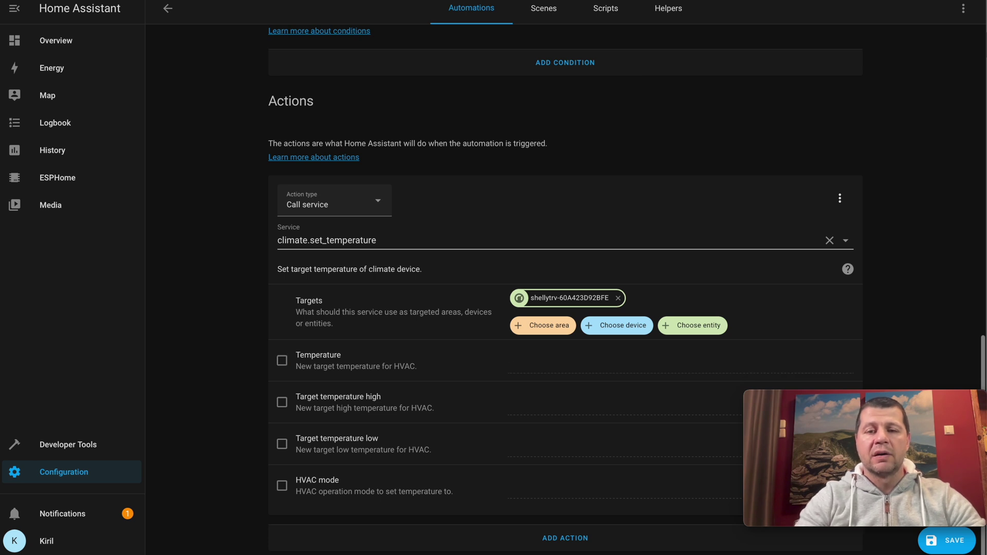
pyautogui.click(282, 361)
pyautogui.click(532, 371)
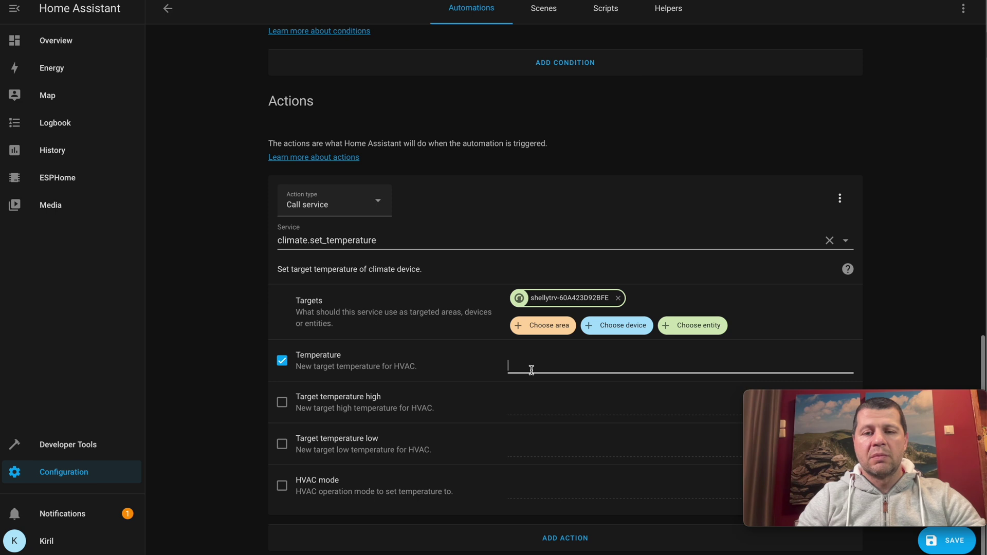
pyautogui.write('0')
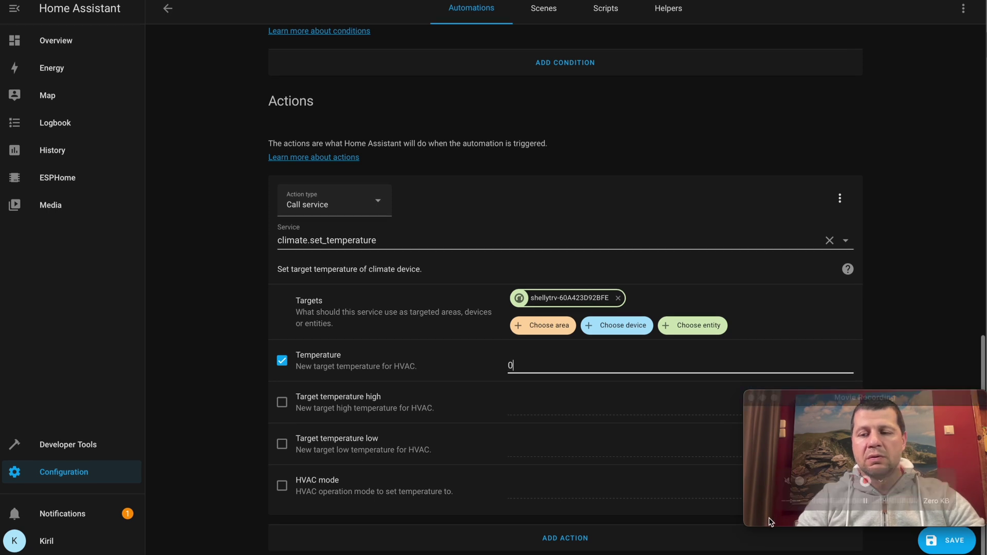
pyautogui.click(948, 546)
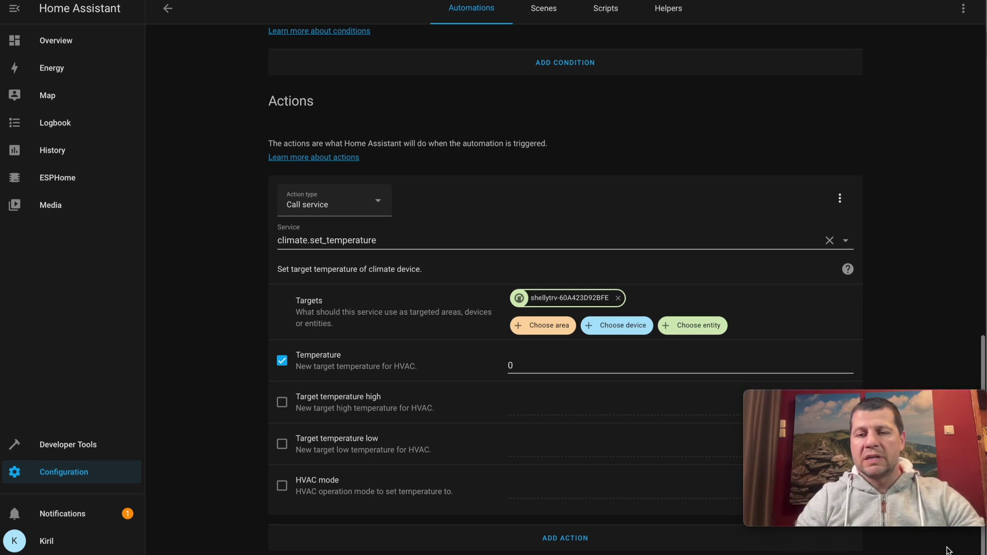
pyautogui.scroll(15, 492, 317)
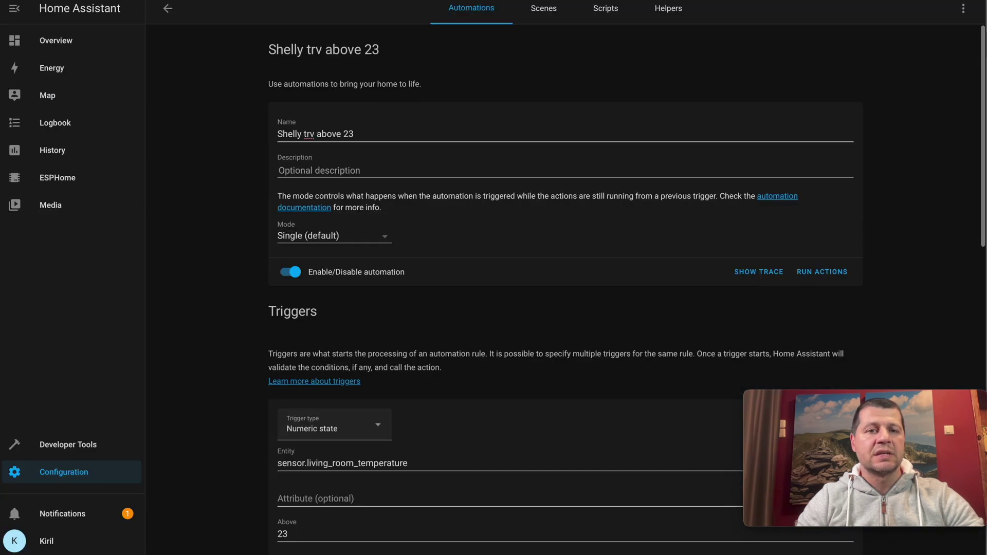
# Change sensor.living_room_temperature's state from 19 to 24 with Set State
pyautogui.click(67, 445)
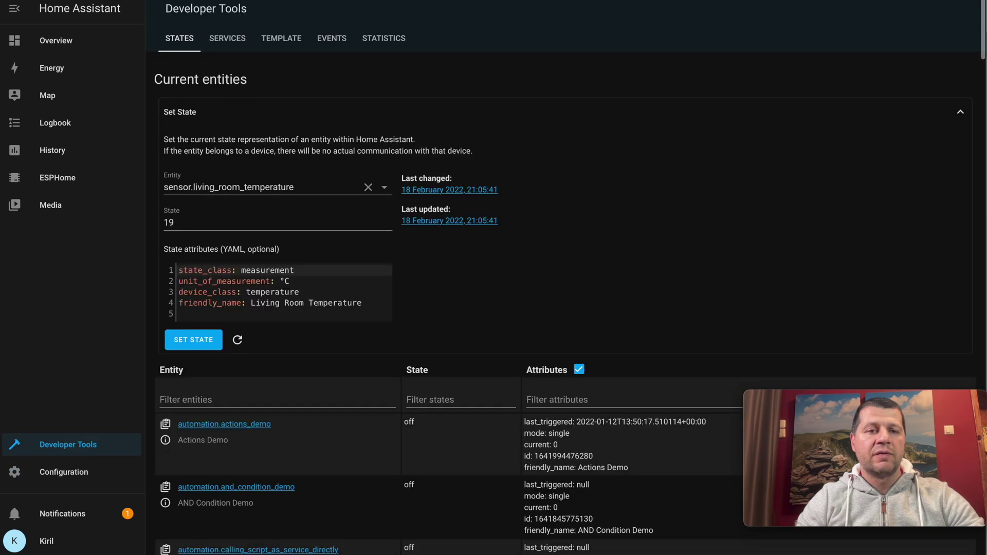
pyautogui.click(190, 220)
pyautogui.doubleClick(190, 221)
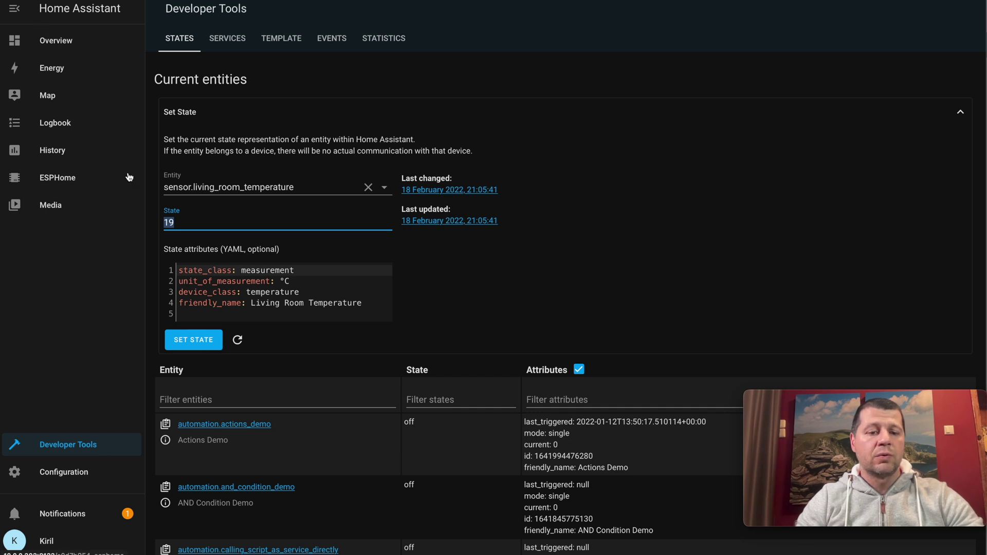
pyautogui.write('24')
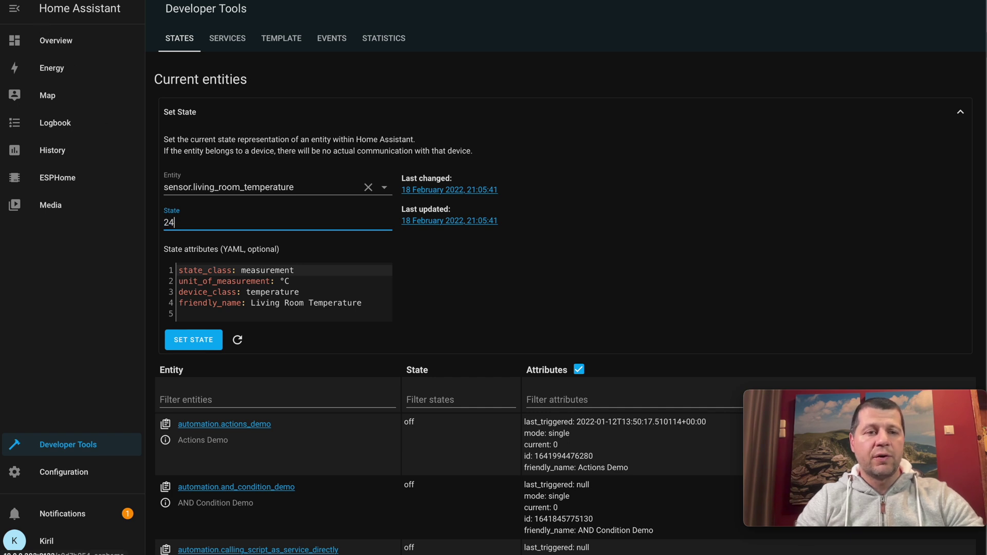
pyautogui.click(193, 340)
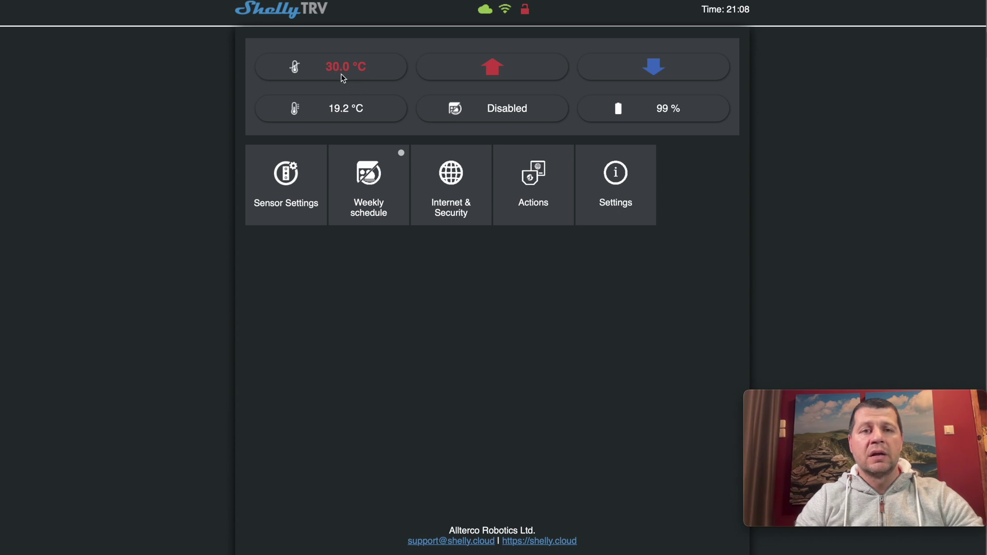
# Check that the Shelly TRV target temperature now reads LO
pyautogui.click(341, 74)
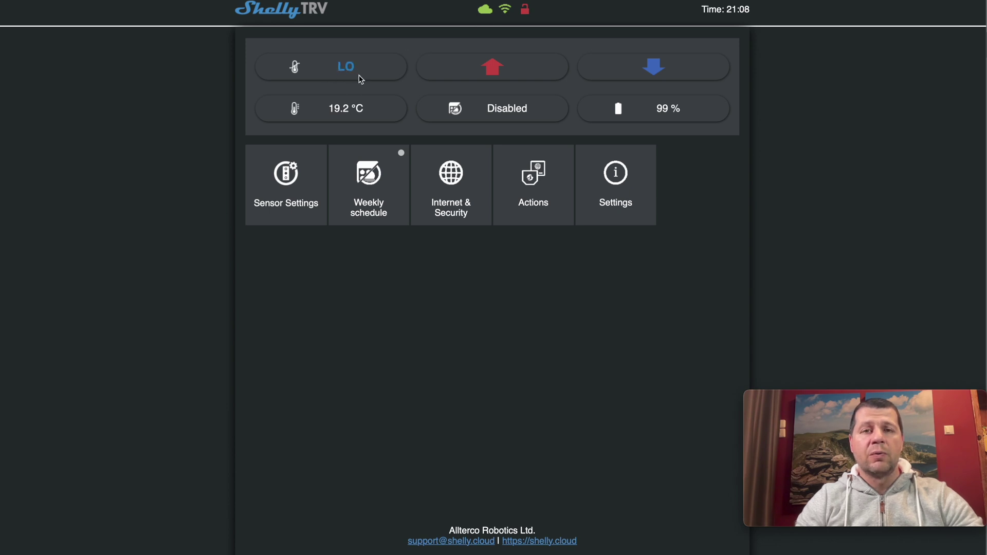